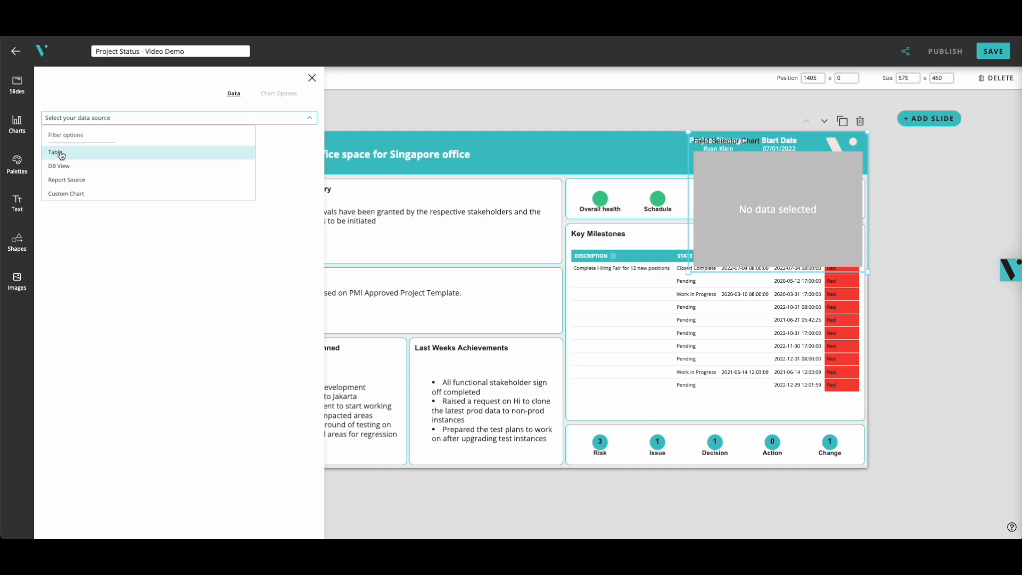
Set the new Field Selector chart's data source to the Project - pm_project table and save it
click(55, 152)
click(93, 142)
text(project)
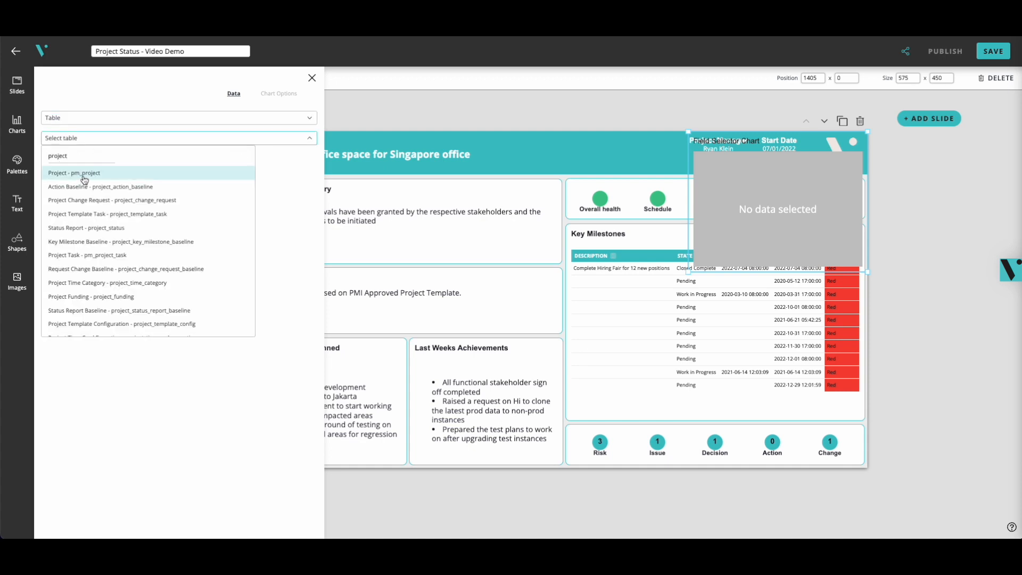
click(84, 178)
click(103, 165)
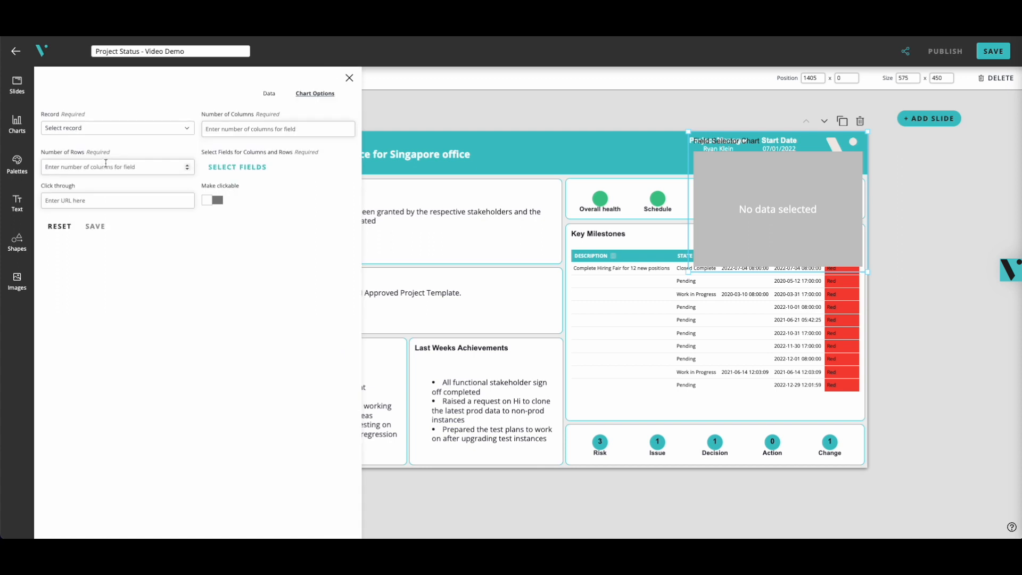
Choose the record "Additional office space for Singapore office" and set the chart to 1 column and 1 row
click(157, 131)
text(addio)
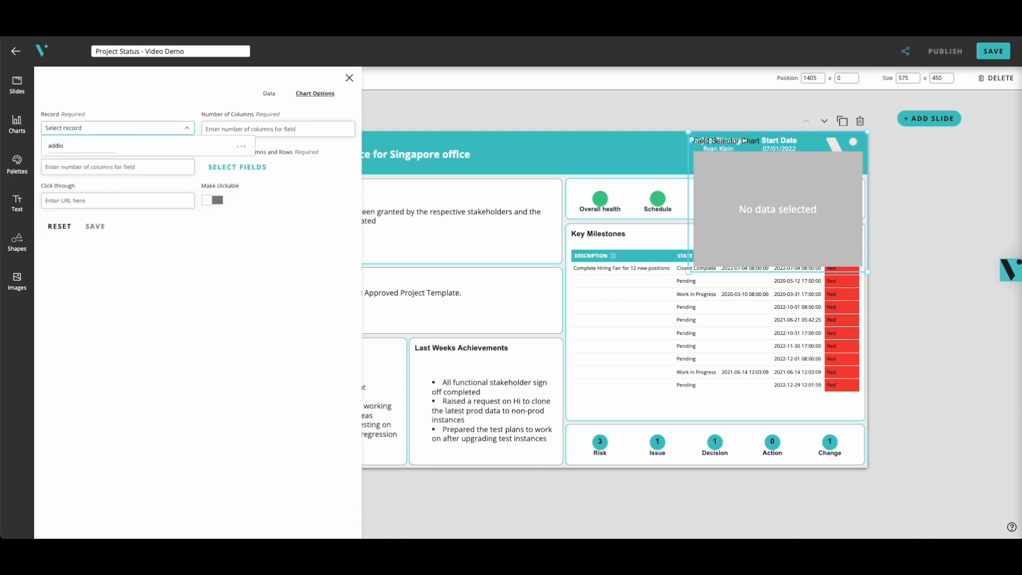
key(BackSpace)
text(t)
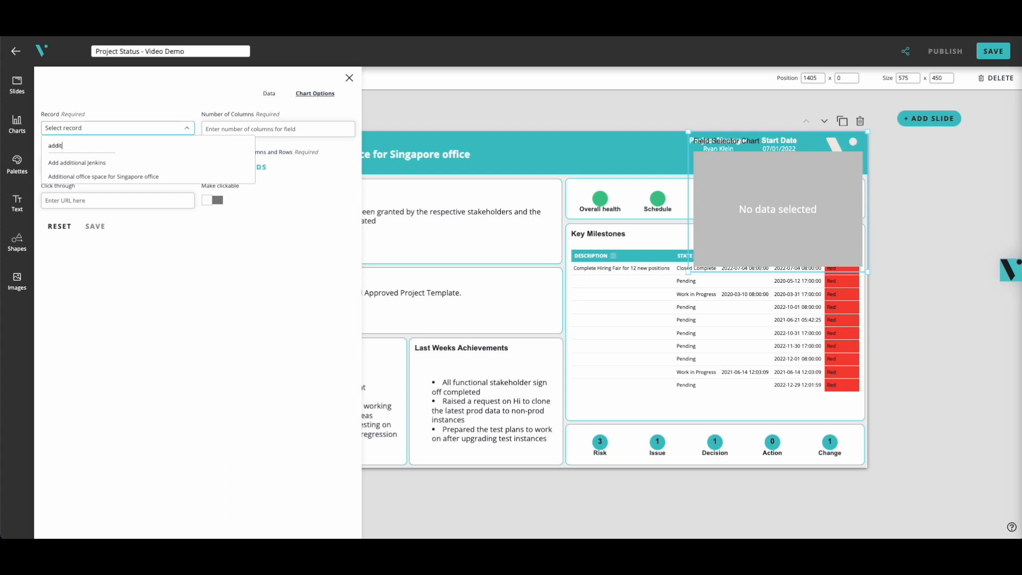
click(137, 178)
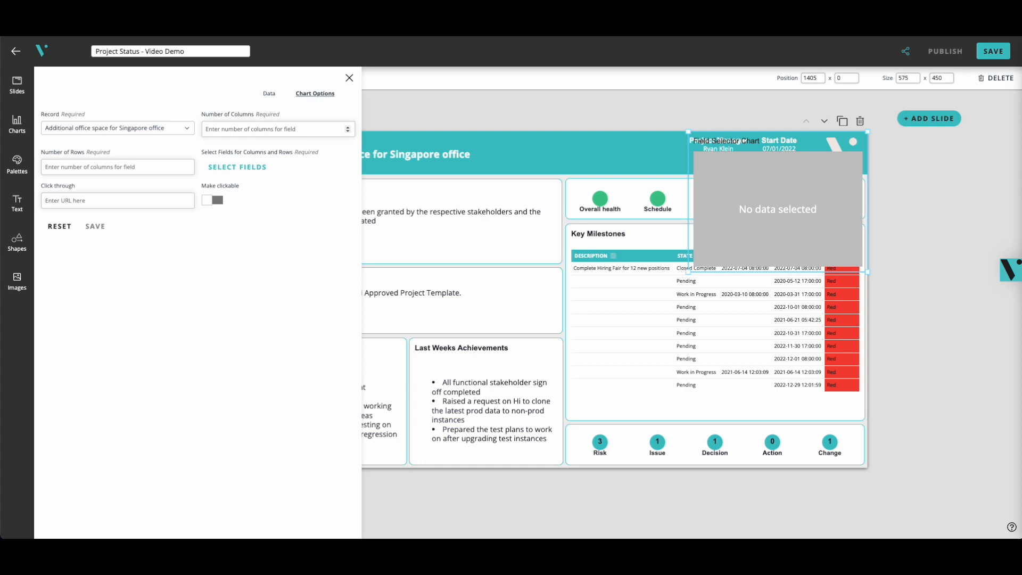
text(1)
click(158, 169)
text(1)
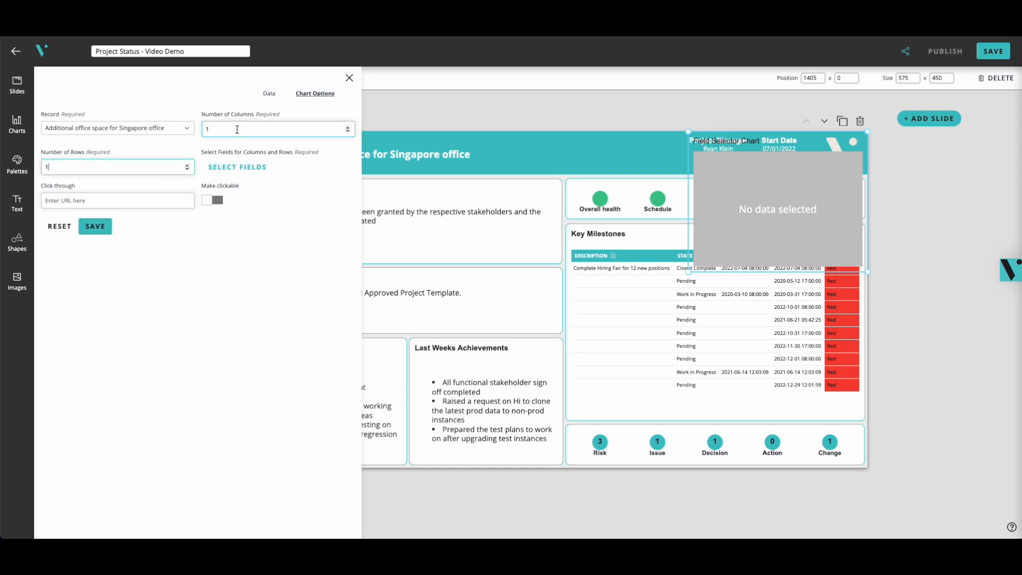
Assign the Total planned cost field to row 1, column 1 and save the chart options
click(224, 169)
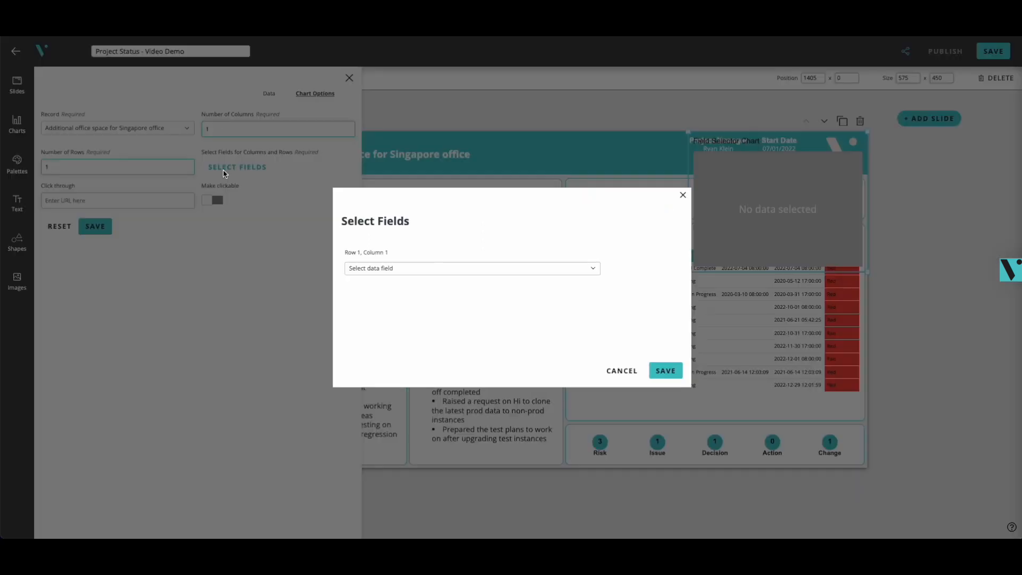
click(429, 269)
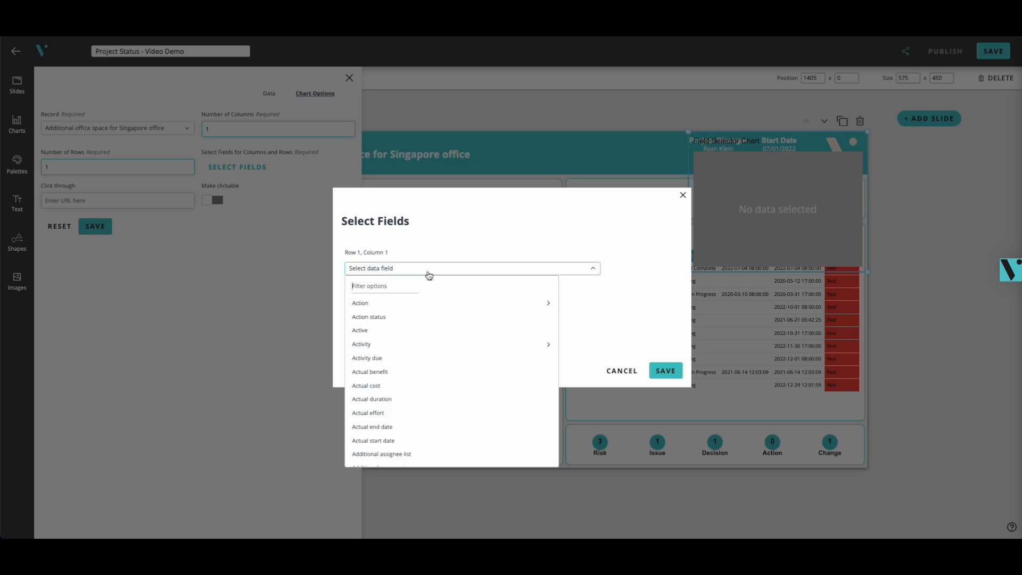
text(planned)
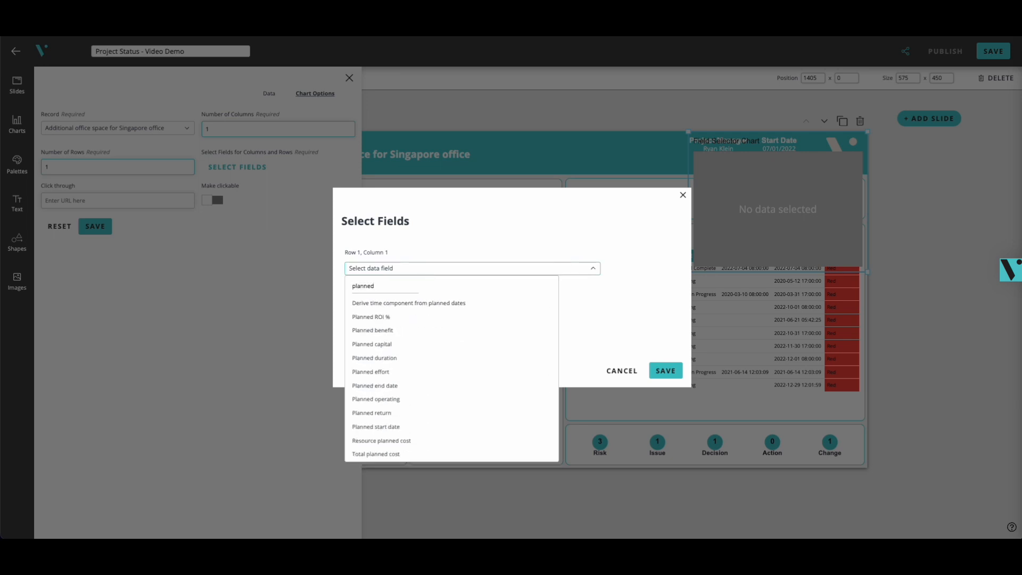
text( c)
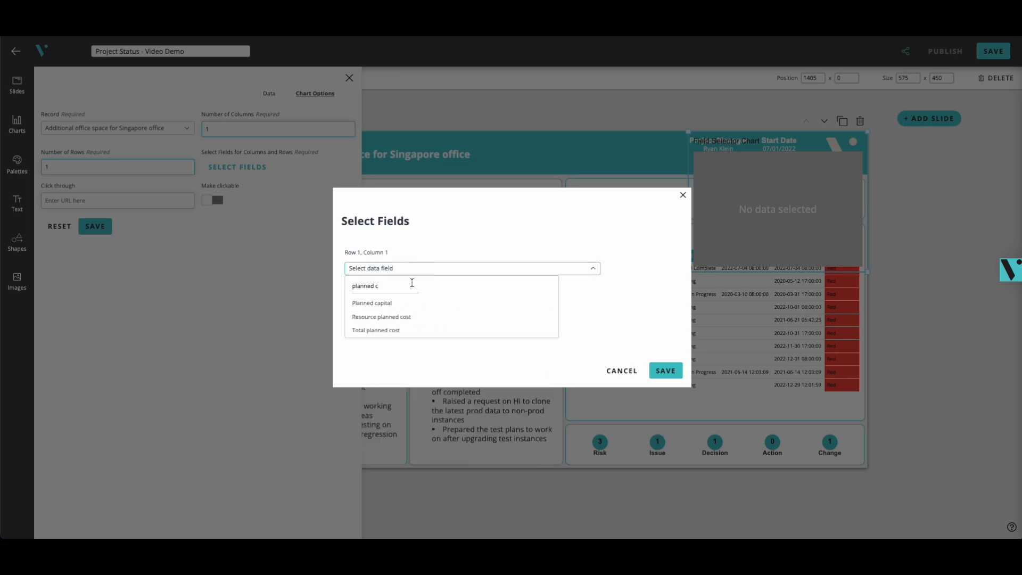
click(379, 332)
click(665, 371)
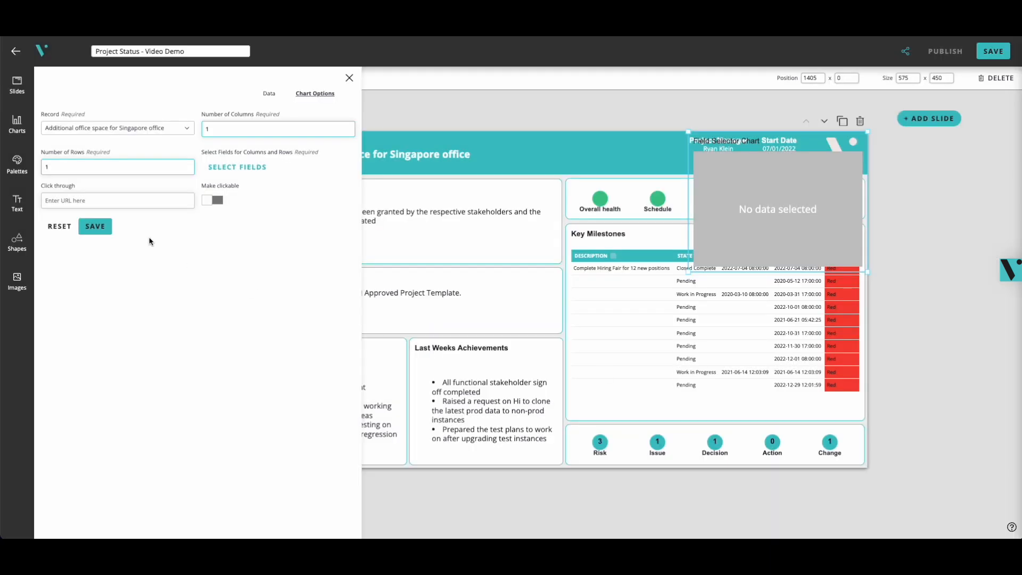
click(96, 227)
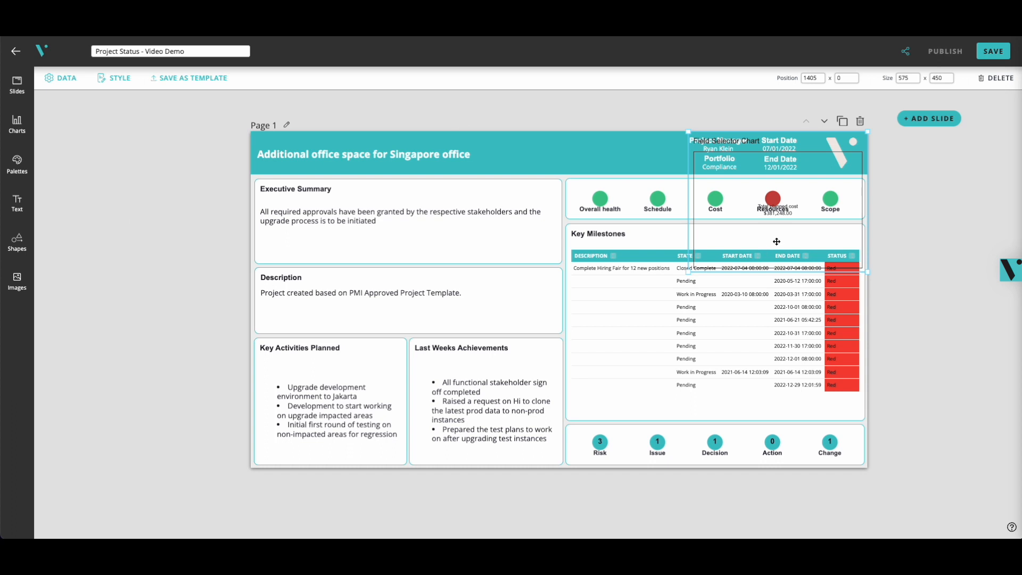
Move the Total planned cost chart to about position 928 x -167 and add another Field Selector chart to the slide
drag(784, 239, 635, 187)
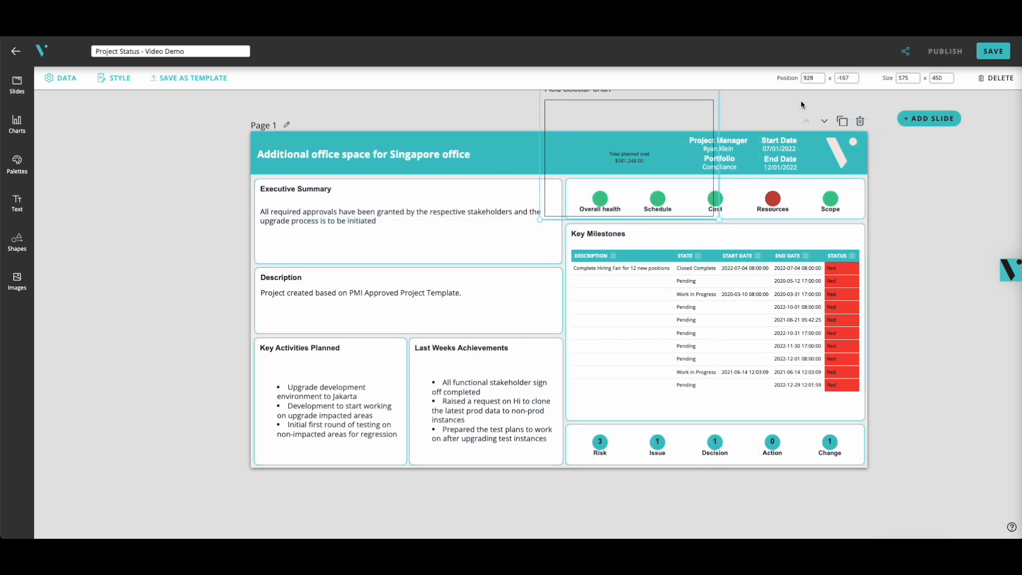
click(14, 134)
click(144, 100)
text(field)
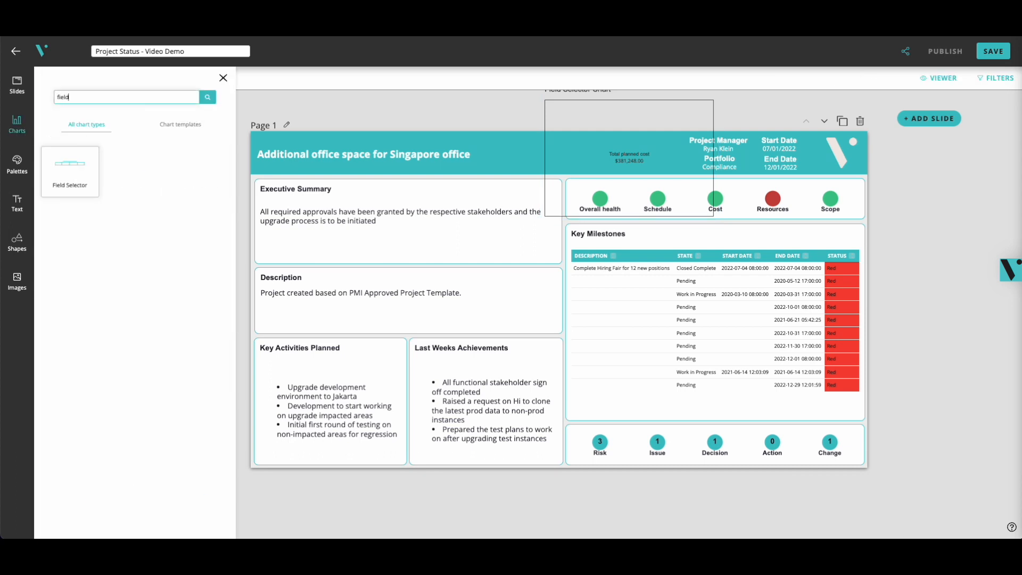
click(86, 175)
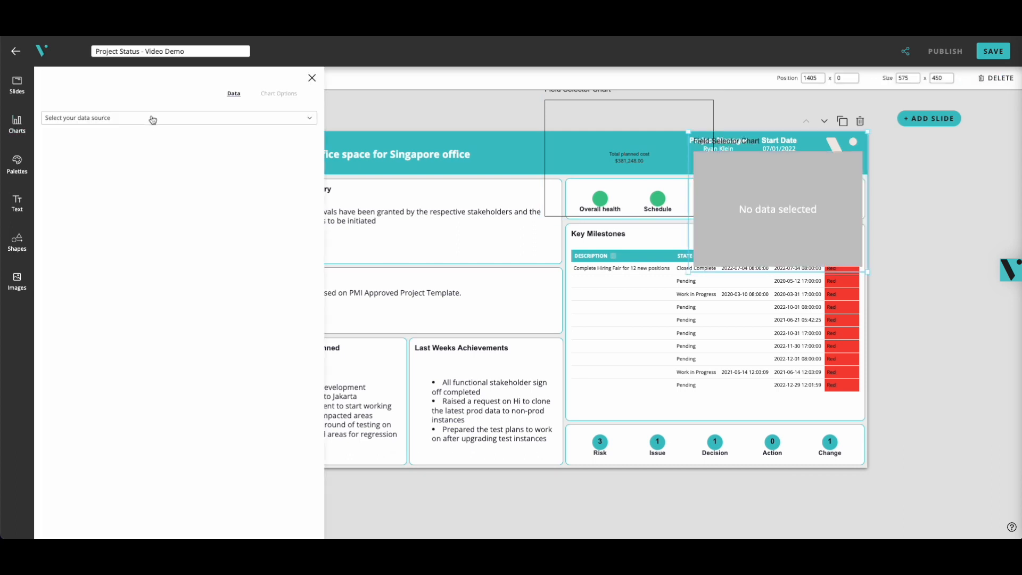
Use the Project - pm_project table as the second Field Selector chart's data source and save it
click(152, 118)
click(92, 152)
click(114, 142)
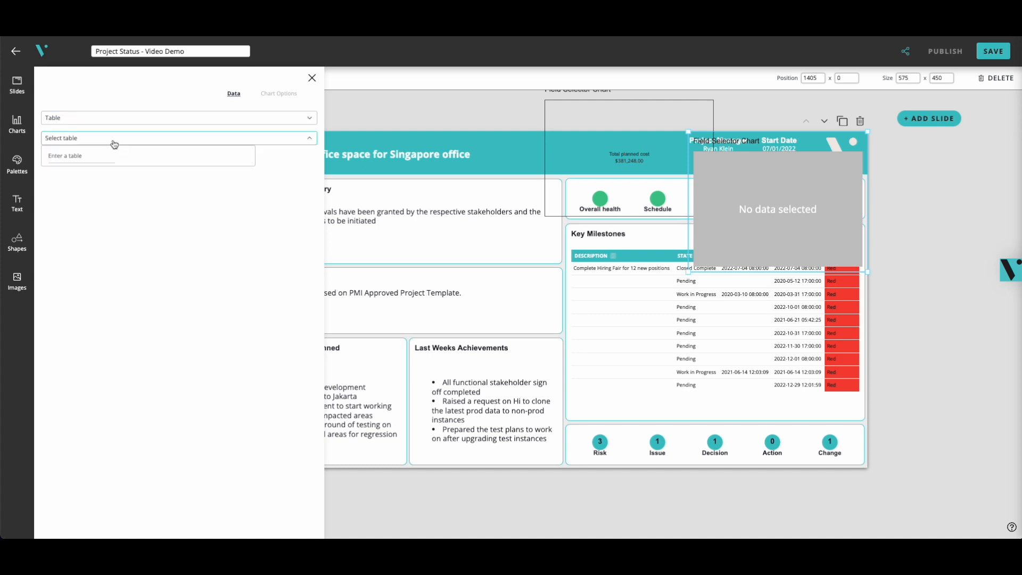
text(project)
click(85, 173)
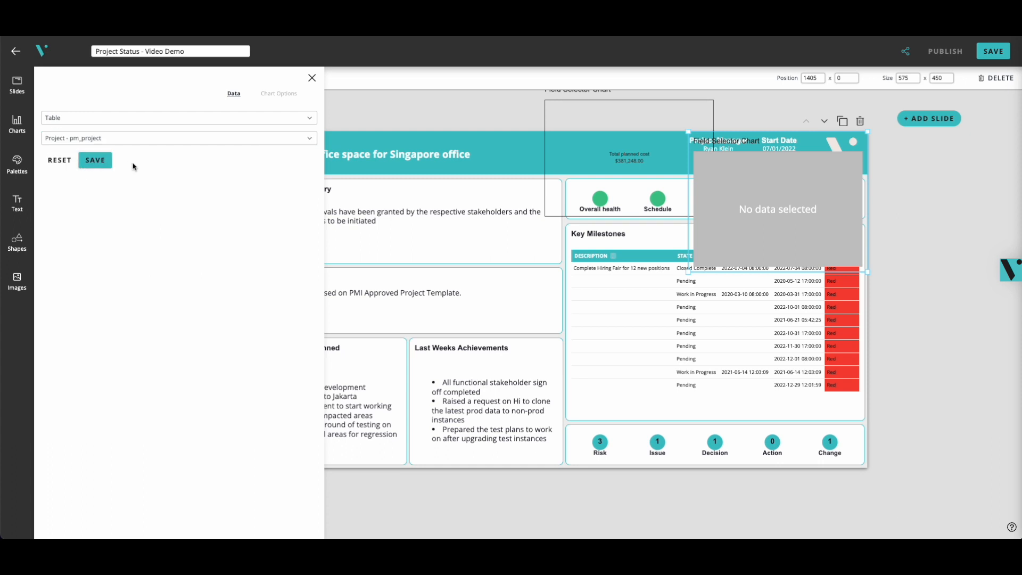
click(101, 162)
Give the second chart the record "Additional office space for Singapore office", with 1 column and 1 row
click(98, 130)
text(a)
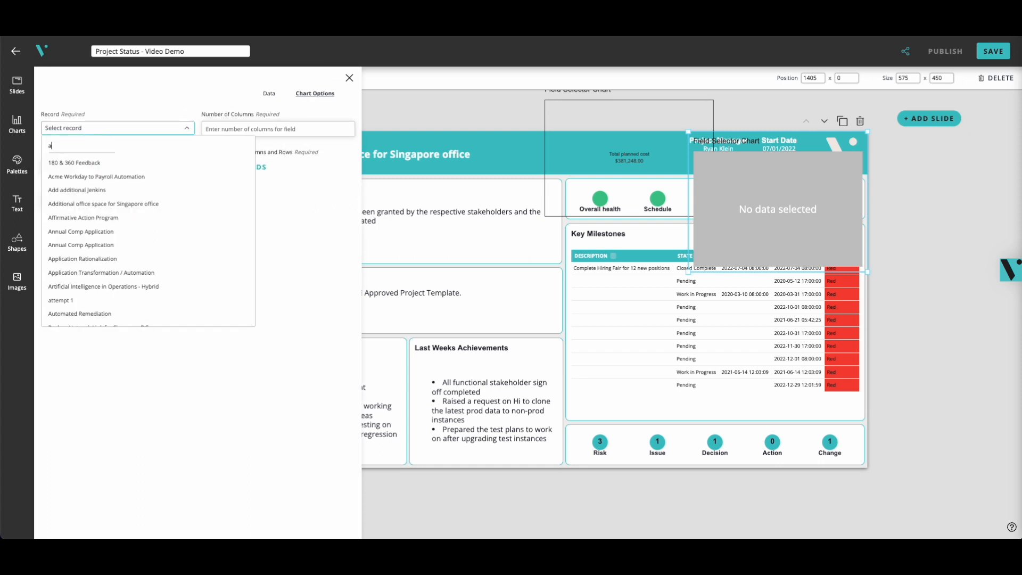
text(ddition)
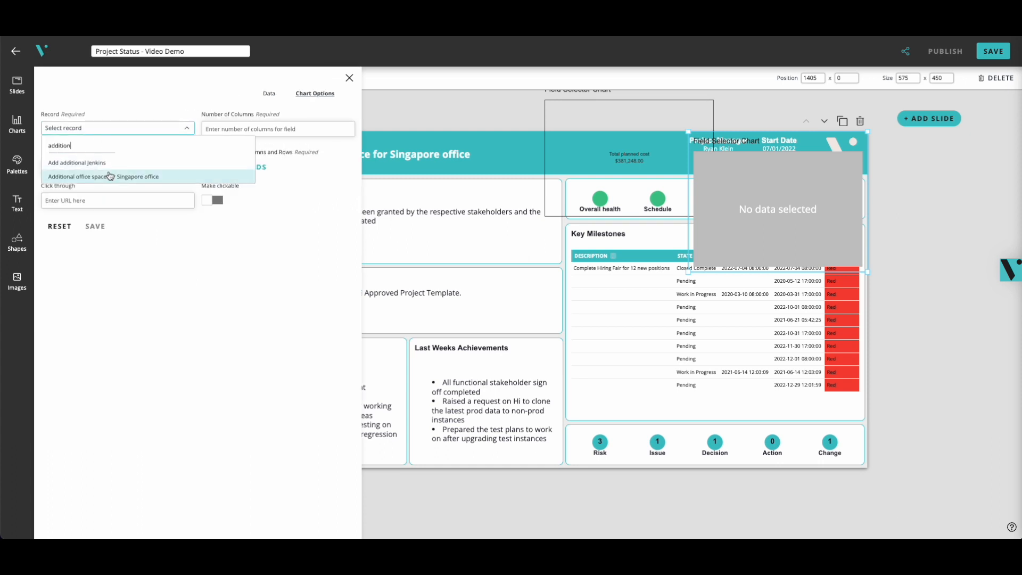
click(106, 176)
click(214, 133)
text(1)
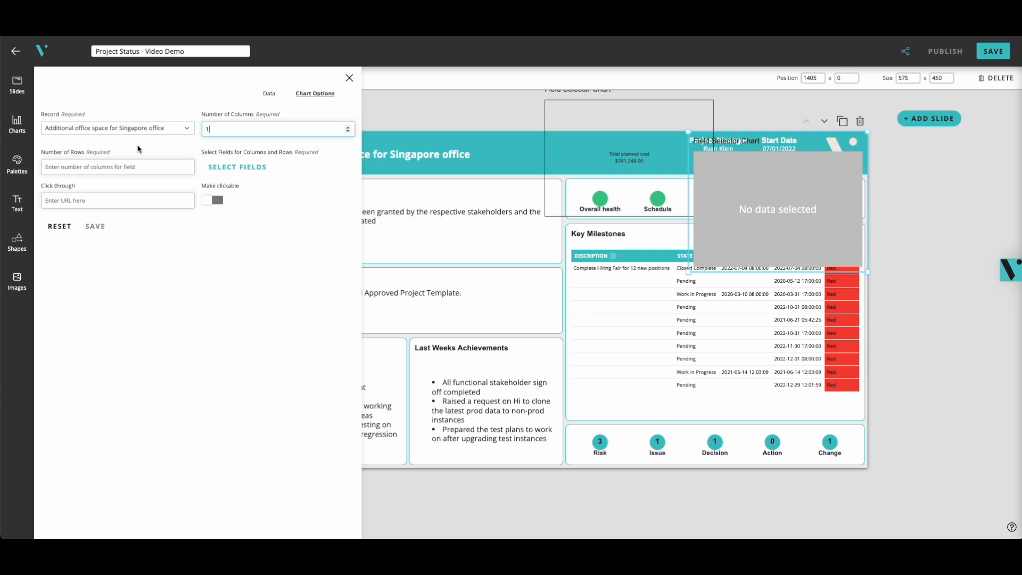
click(187, 167)
text(1)
Assign the Actual cost field to row 1, column 1 of the second chart and save its options
click(242, 167)
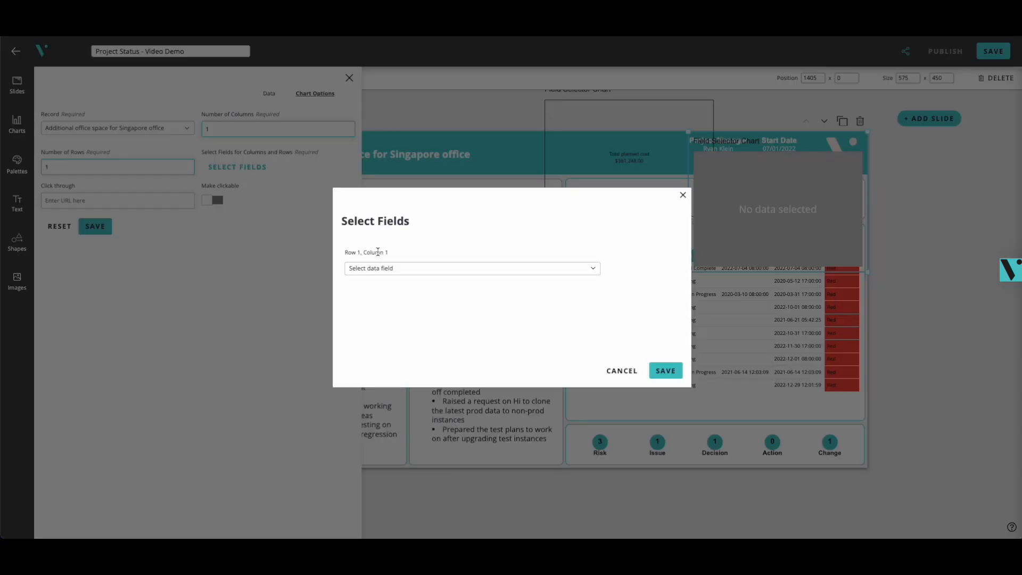
click(420, 271)
text(actualy)
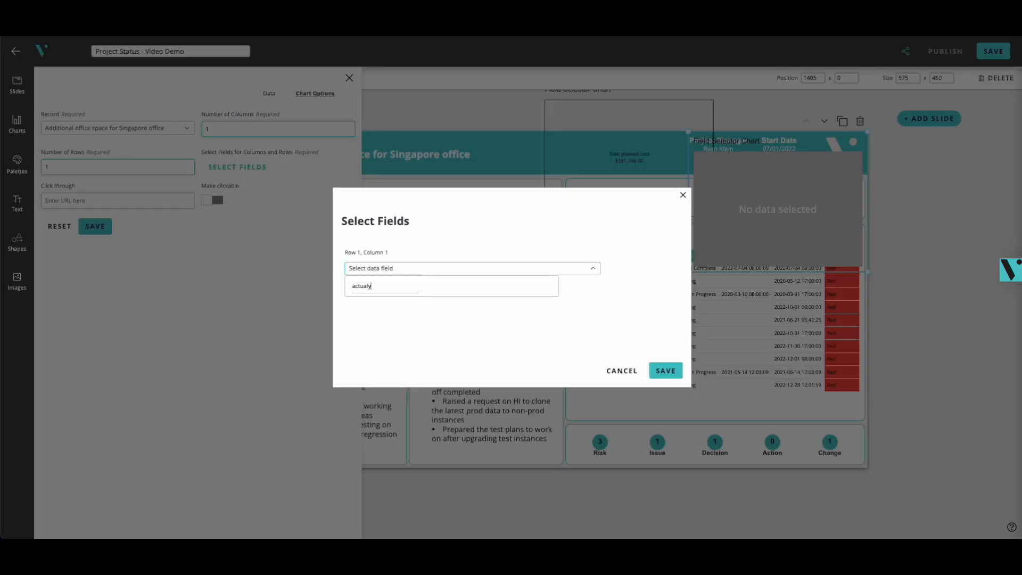
key(BackSpace)
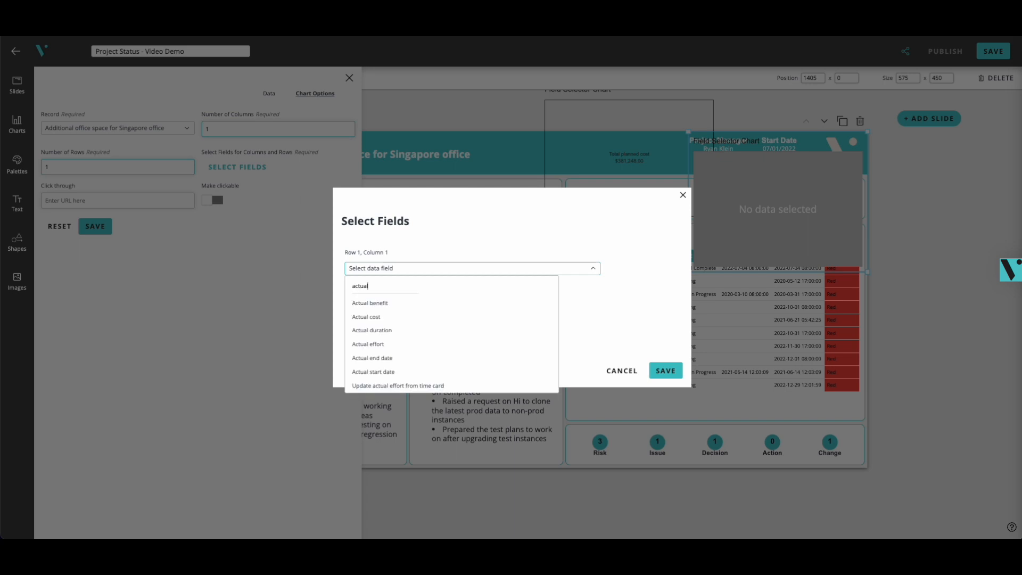
click(398, 319)
click(667, 369)
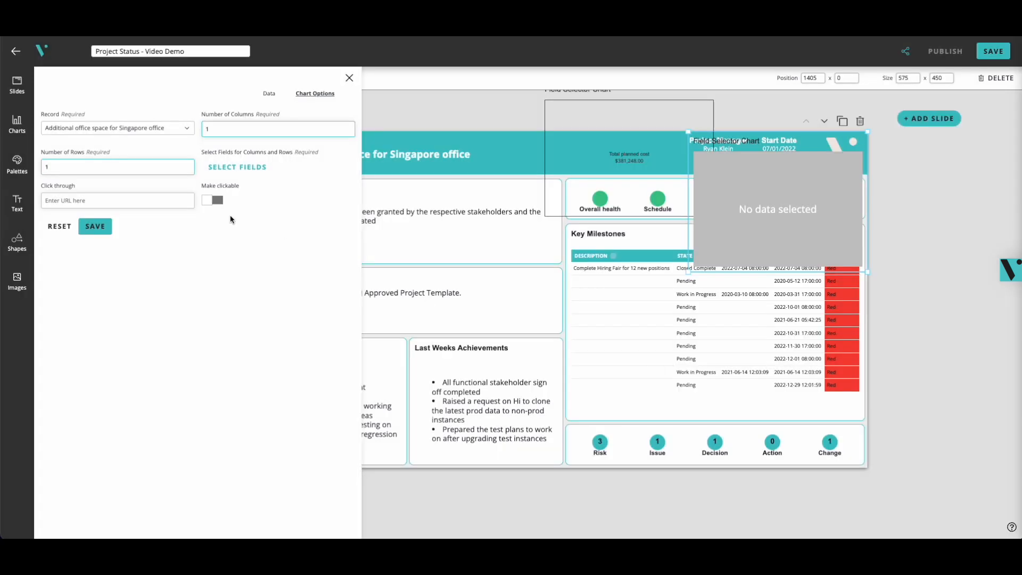
click(96, 226)
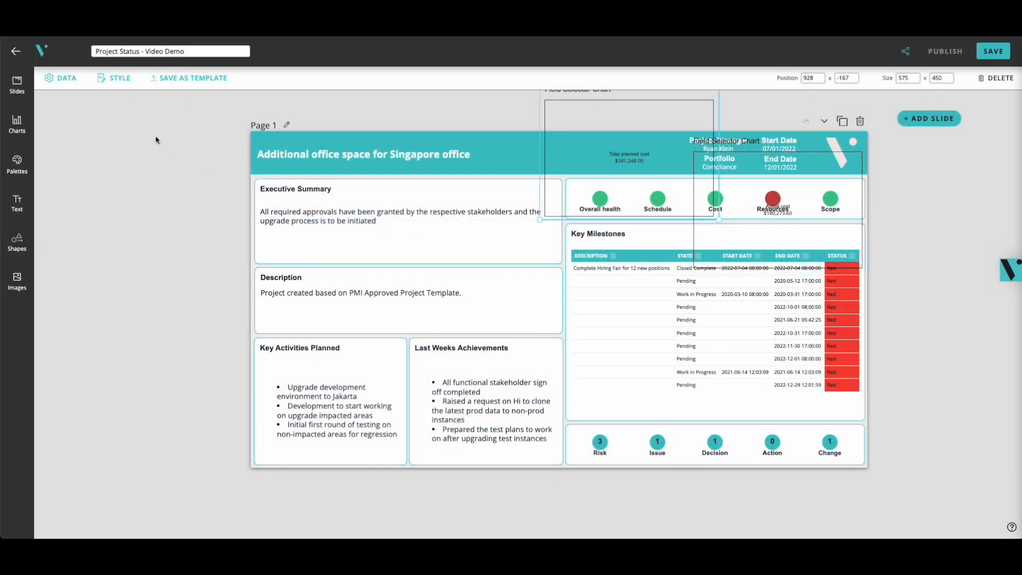
Turn off the displayed title of the Total planned cost chart in its style settings
click(114, 79)
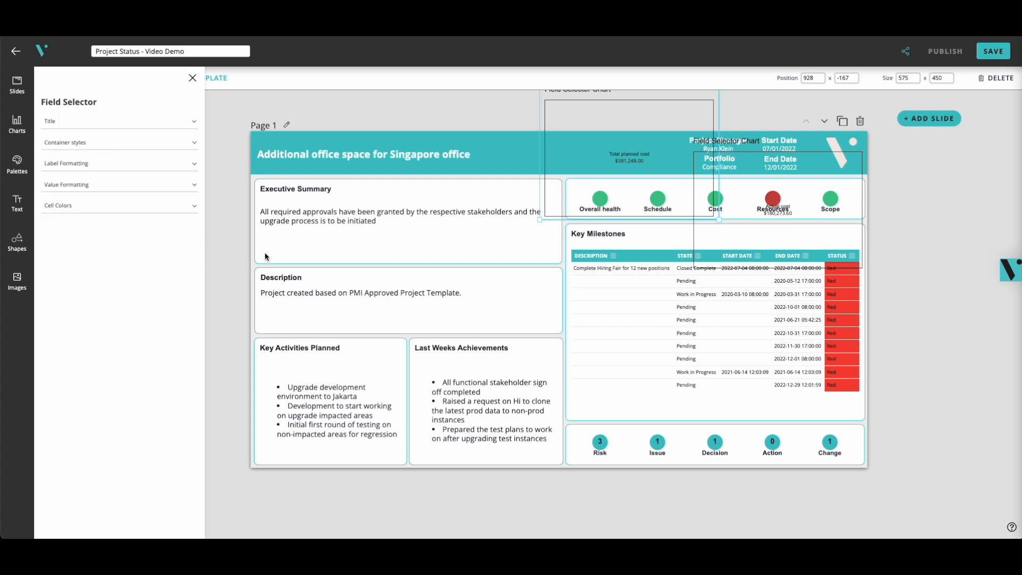
click(114, 124)
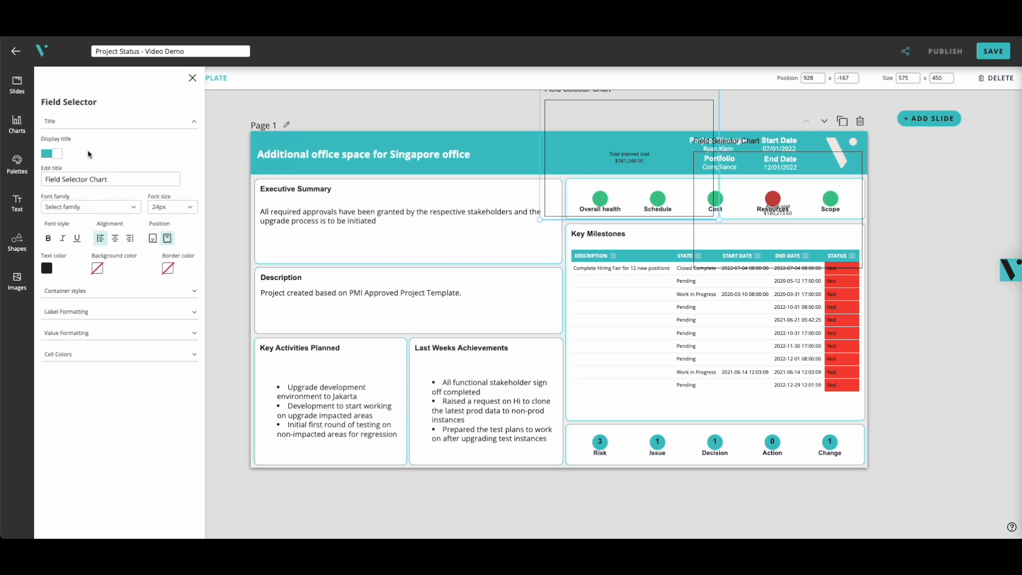
click(114, 122)
Move the Total planned cost chart to about 793 x -175 and the Actual cost chart to about 1681 x 128
drag(640, 141, 598, 137)
drag(765, 183, 850, 223)
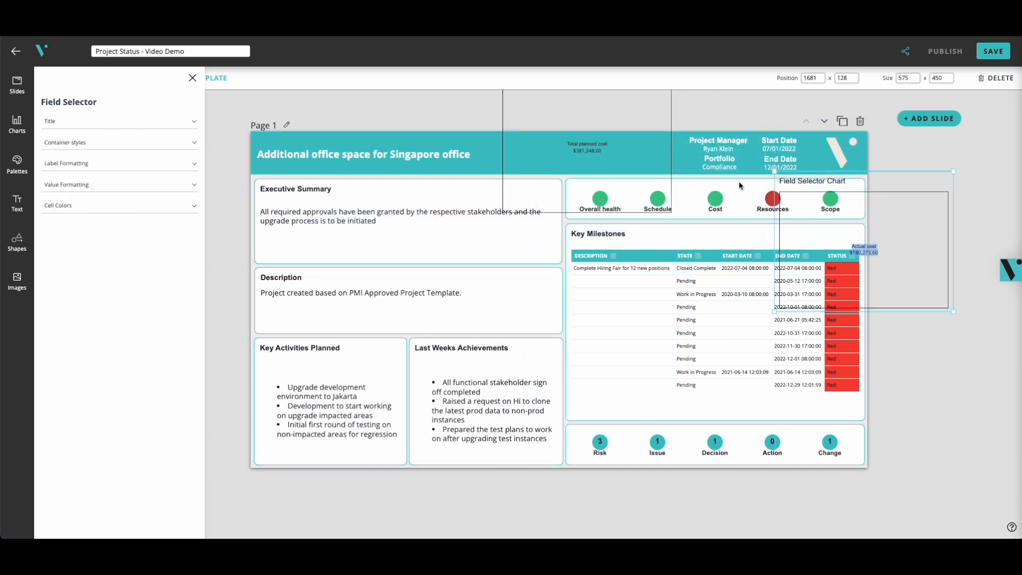
Format the Total planned cost label as 24px, bold and white like the Project Manager label, and move its chart to about 847 x -188
click(723, 142)
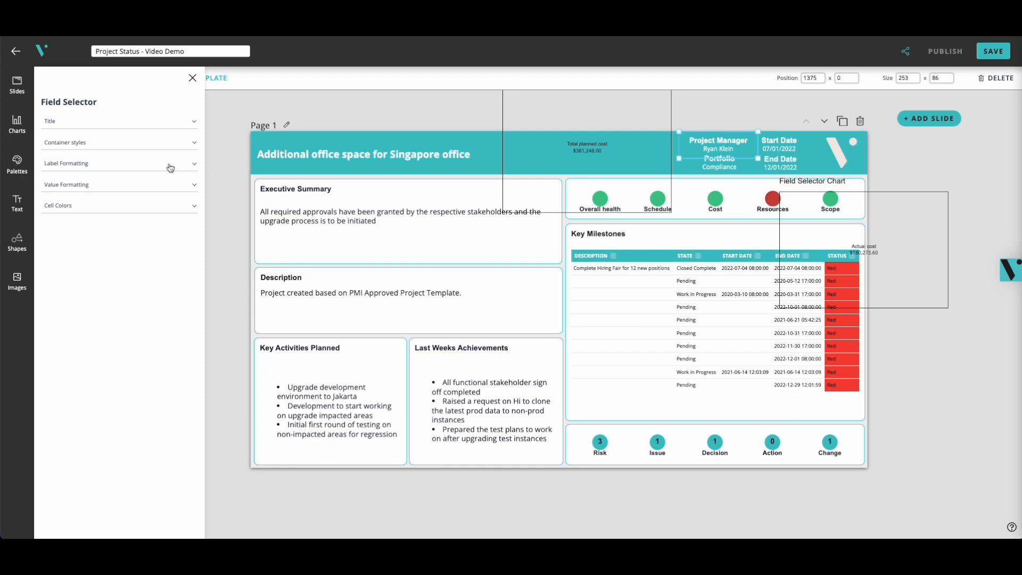
click(94, 164)
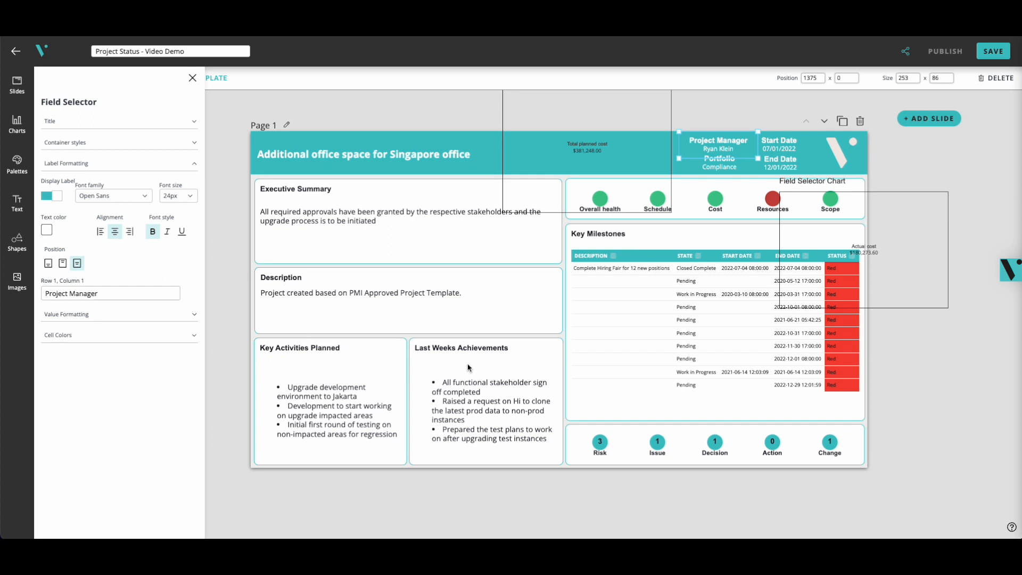
click(613, 149)
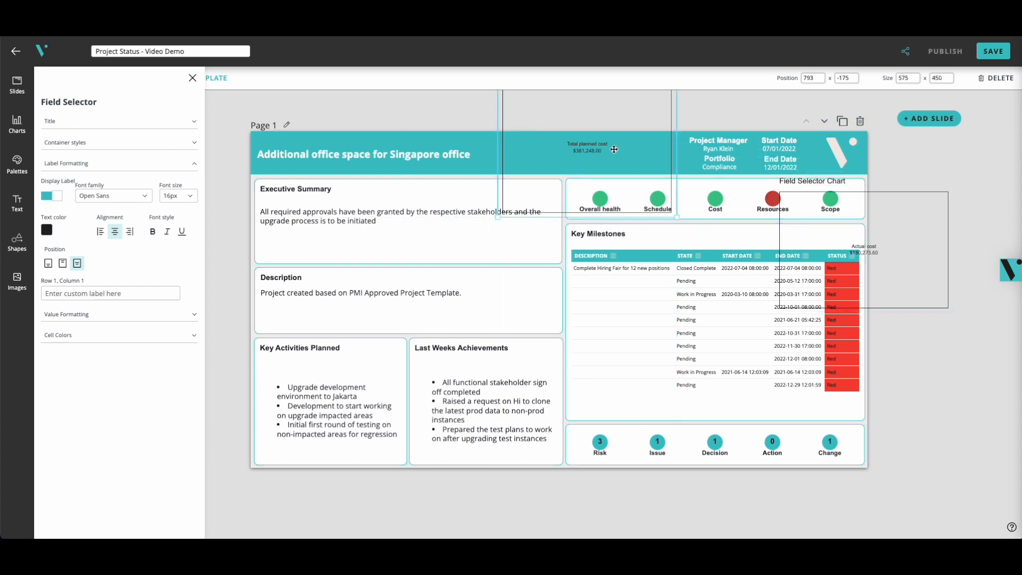
click(179, 196)
click(187, 345)
click(153, 231)
click(48, 234)
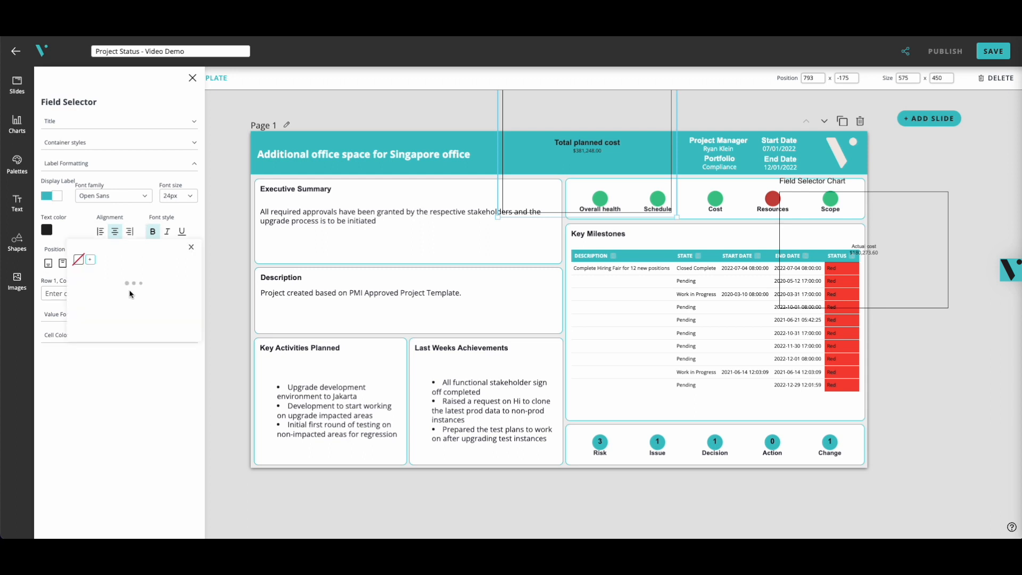
click(91, 318)
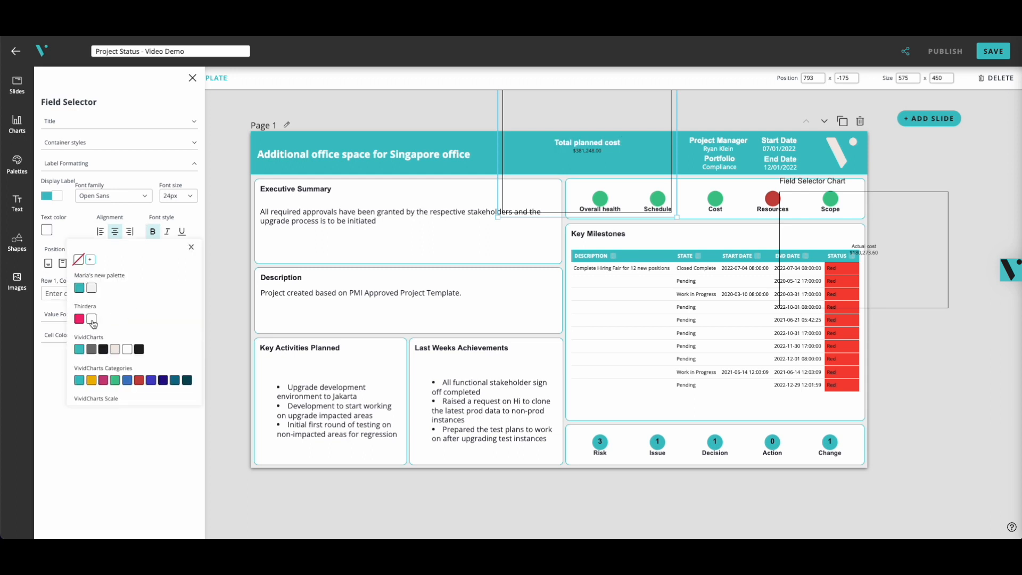
click(122, 164)
mouse_move(574, 146)
mouse_down()
mouse_move(593, 146)
mouse_move(588, 154)
mouse_move(607, 135)
mouse_move(585, 140)
mouse_up()
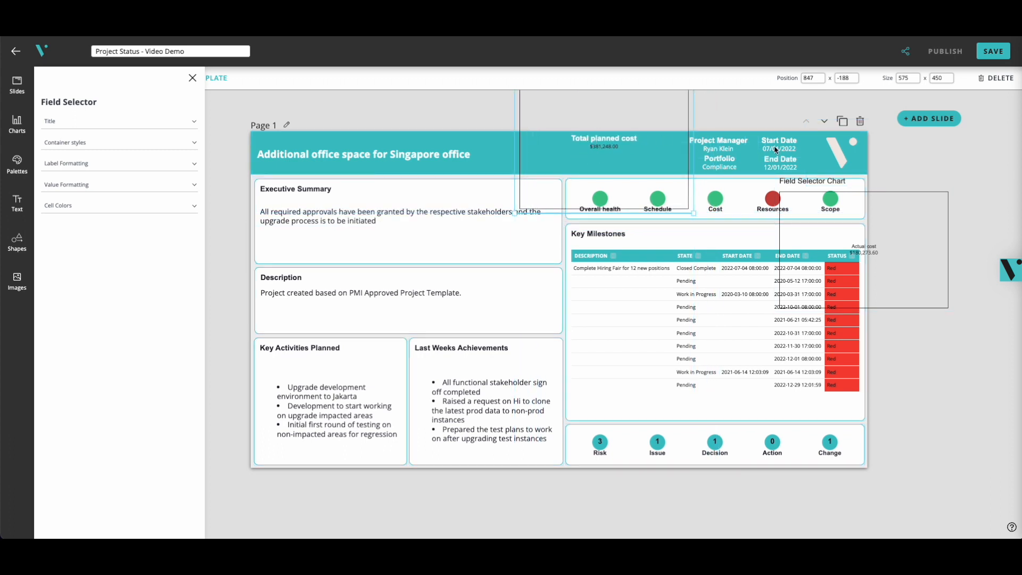
Format the Total planned cost value as 20px white text, matching the Project Manager value
click(721, 146)
click(105, 187)
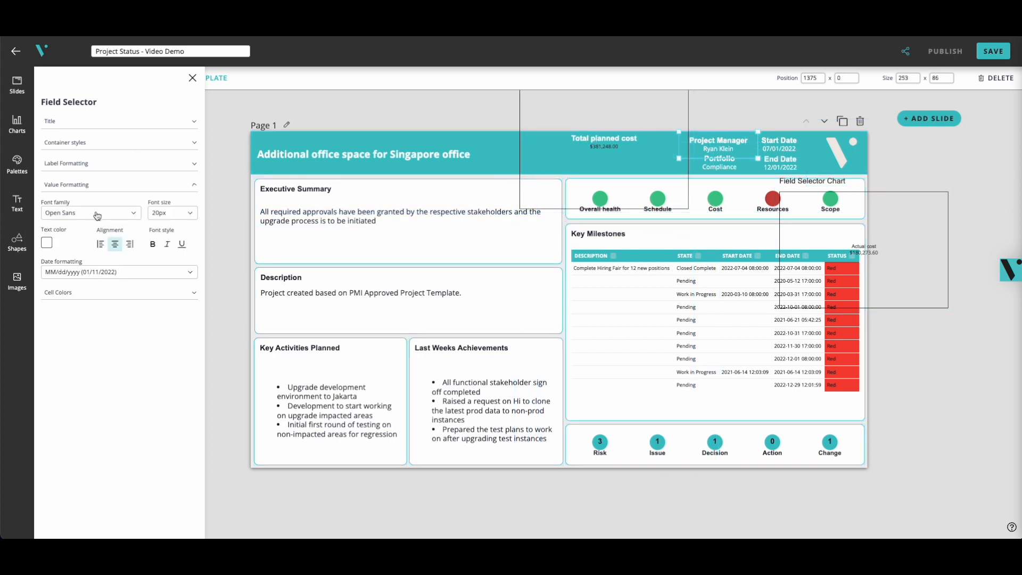
click(618, 143)
click(184, 213)
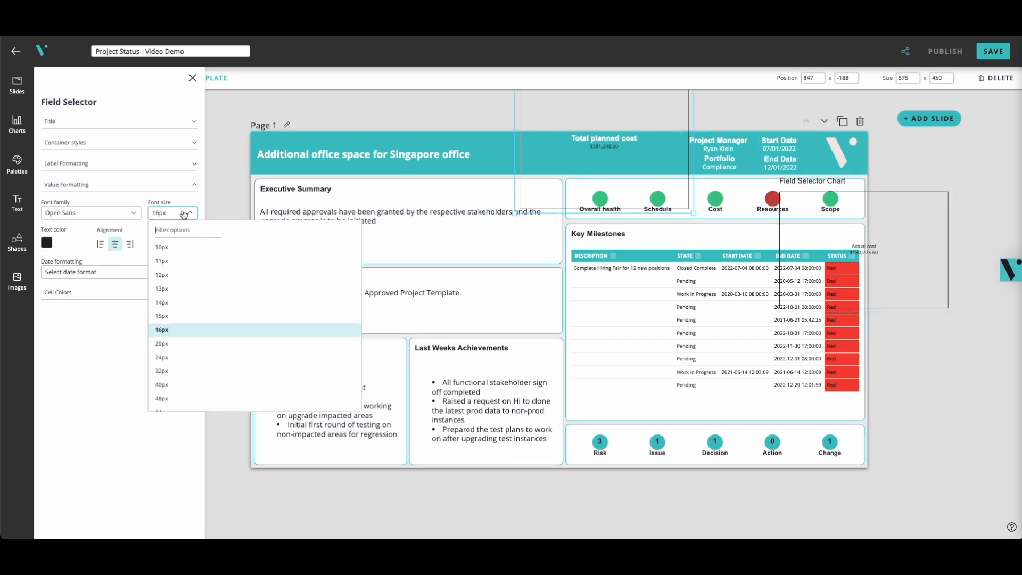
click(166, 344)
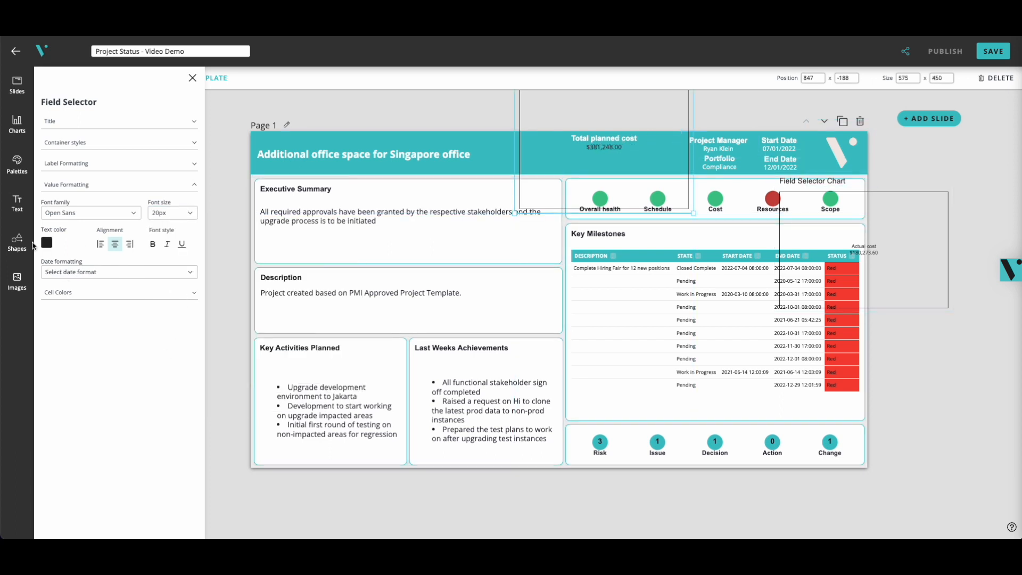
click(47, 242)
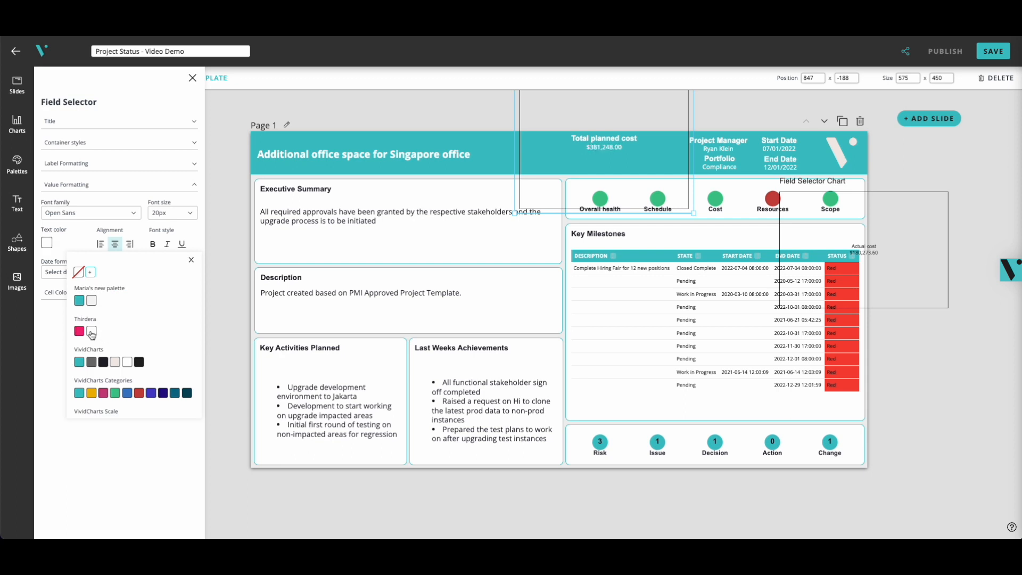
click(126, 184)
Set the Total planned cost chart's cell border to no color and close its style settings
click(94, 210)
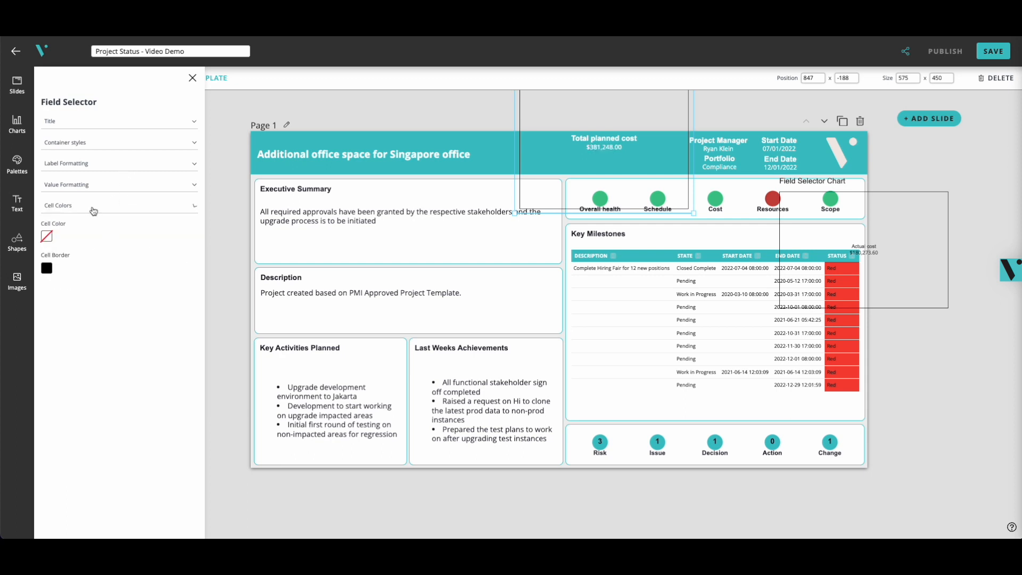
click(47, 269)
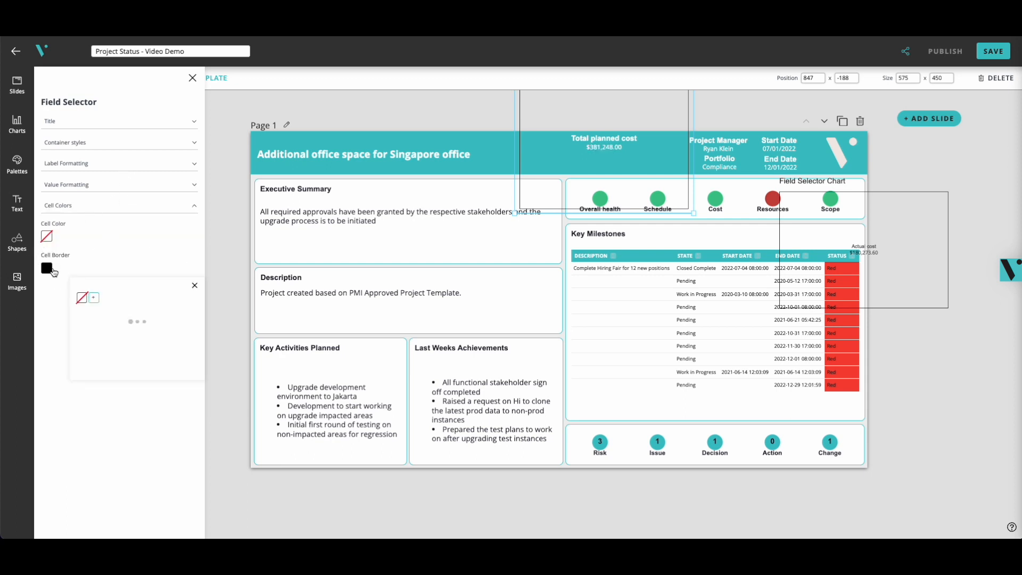
click(83, 299)
click(193, 79)
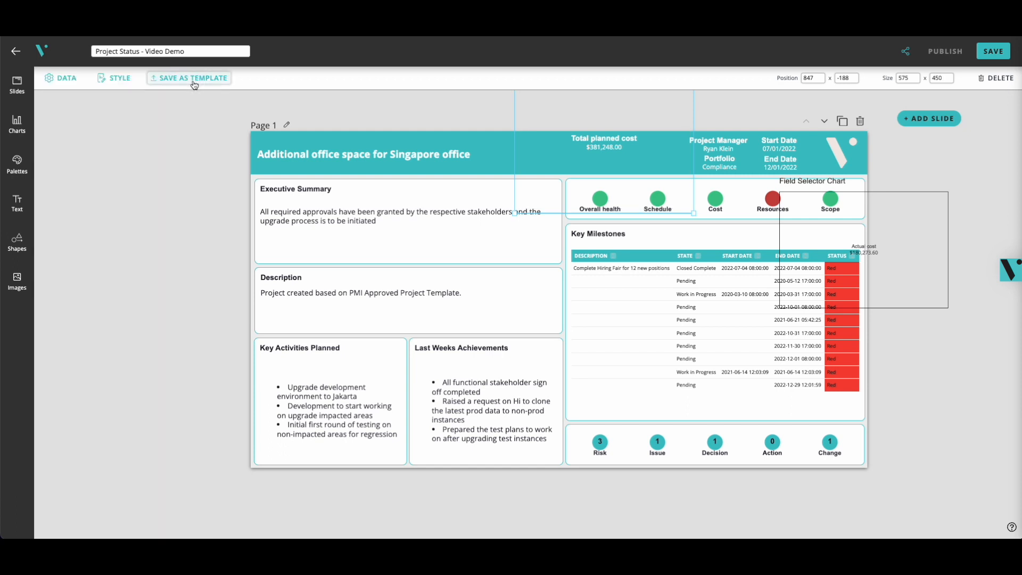
Shrink the Total planned cost chart to about 254 x 104 and place it beside Project Manager at about 1147 x -17
drag(633, 112, 657, 155)
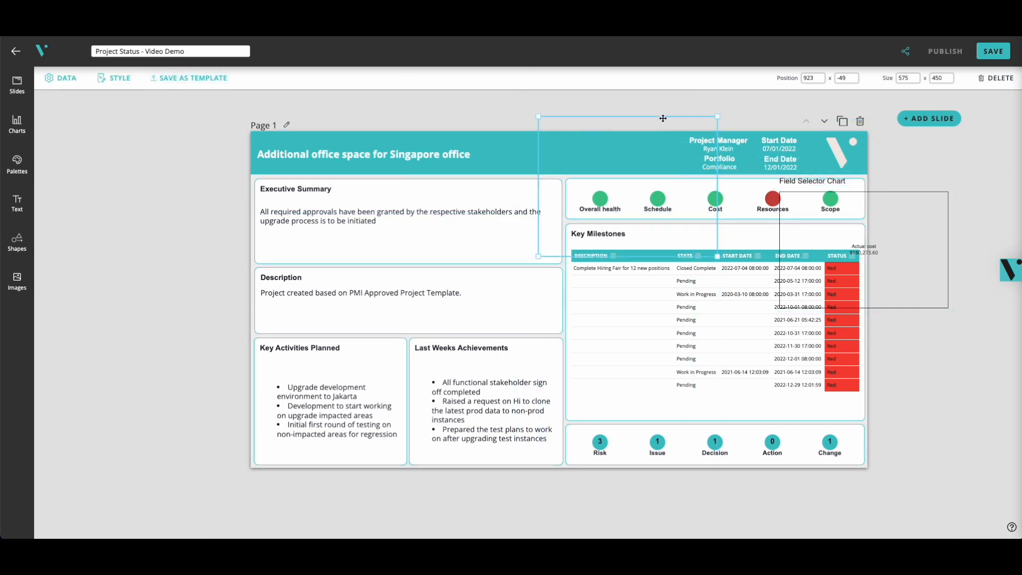
drag(663, 117, 665, 233)
drag(666, 174, 618, 145)
drag(508, 142, 610, 140)
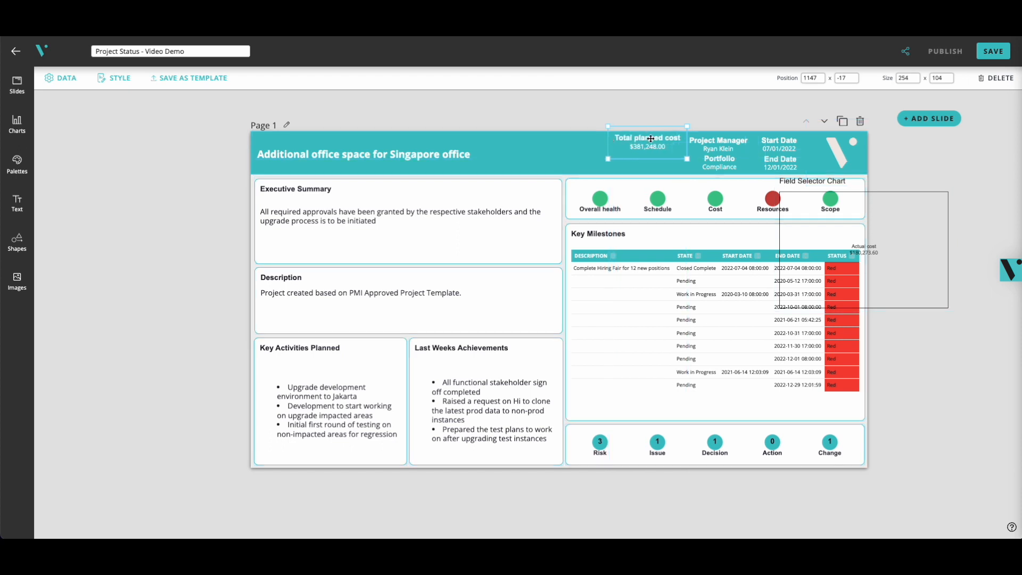
Turn off the displayed title of the Actual cost chart in its style settings
click(914, 292)
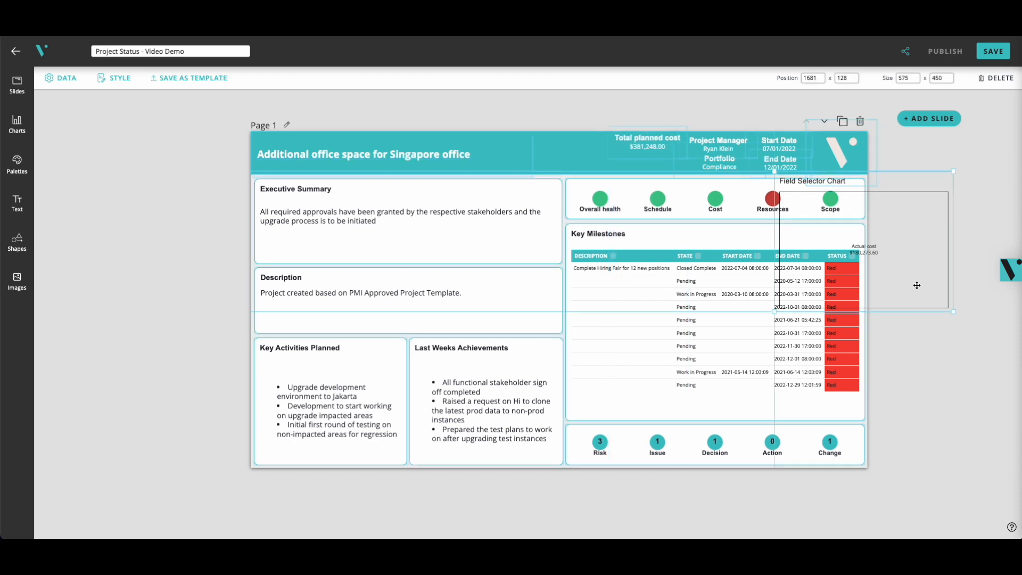
click(111, 77)
click(87, 121)
click(59, 155)
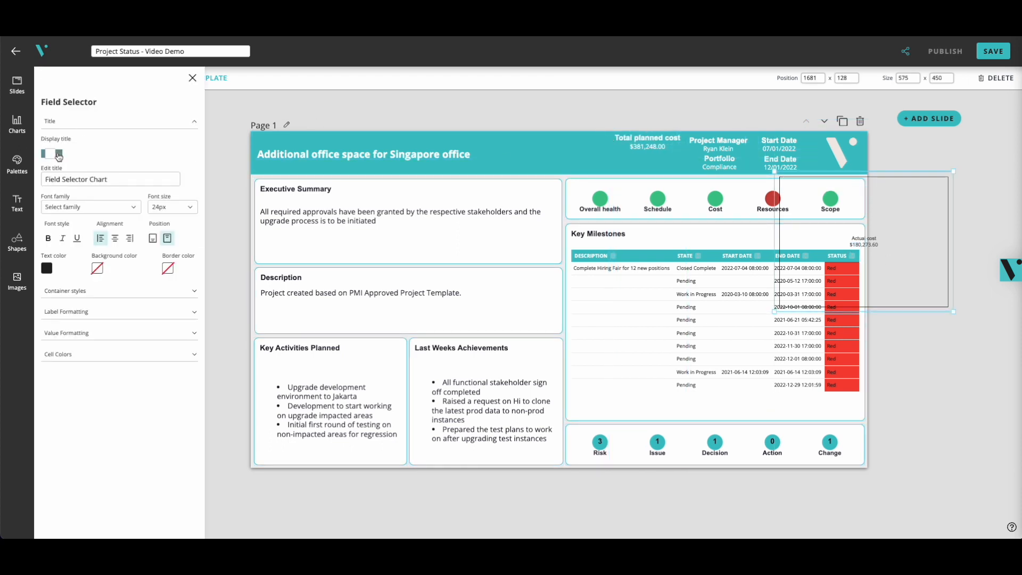
click(87, 125)
click(80, 151)
click(83, 149)
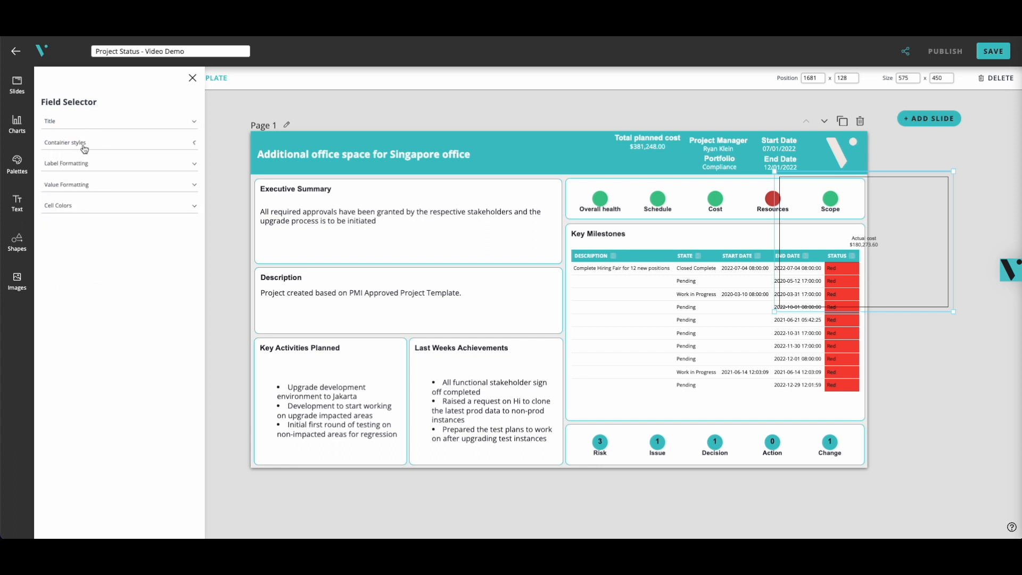
Format the Actual cost label as 24px, bold and white
click(78, 165)
click(181, 197)
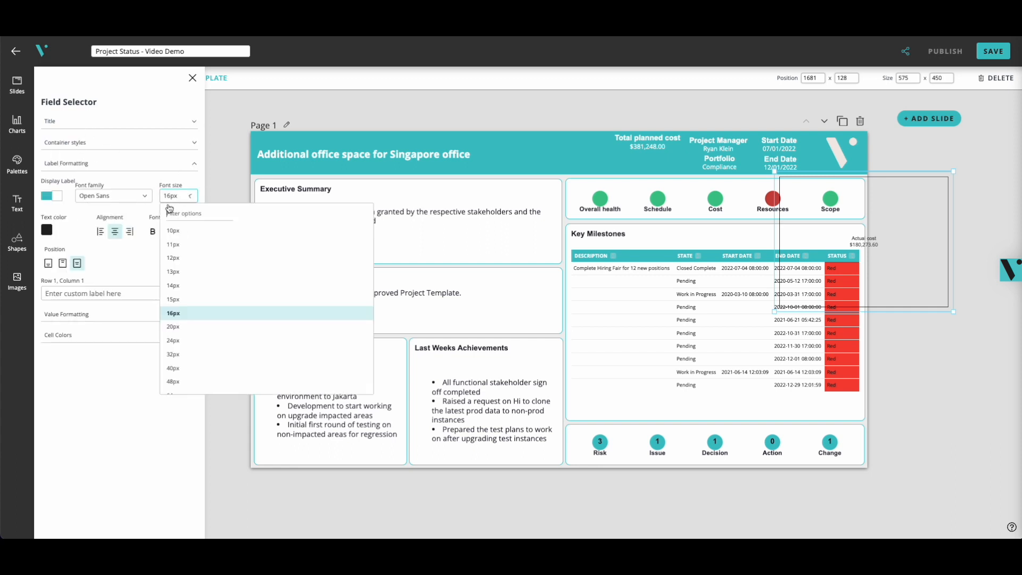
click(180, 341)
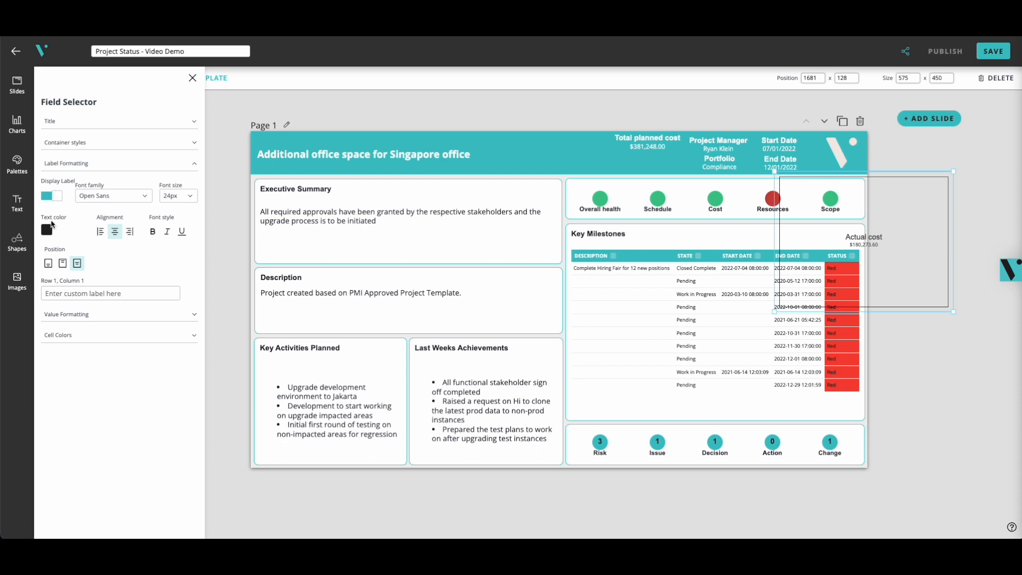
click(152, 231)
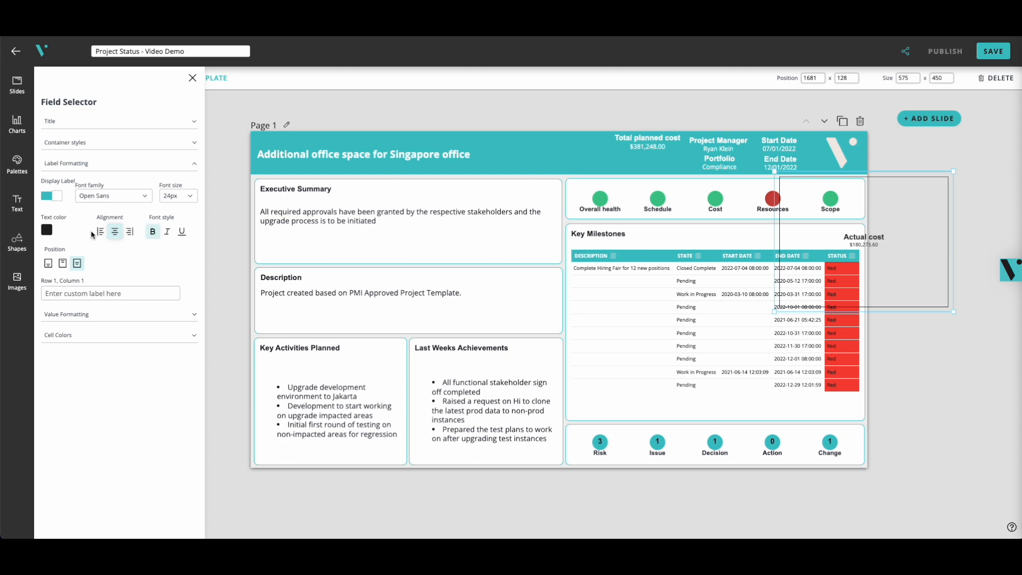
click(47, 230)
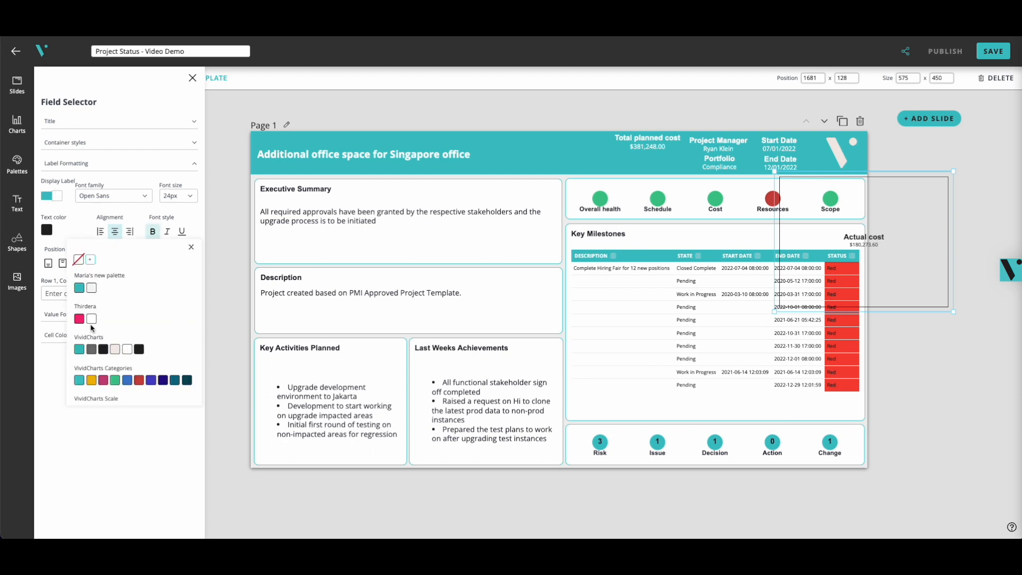
click(92, 319)
click(98, 163)
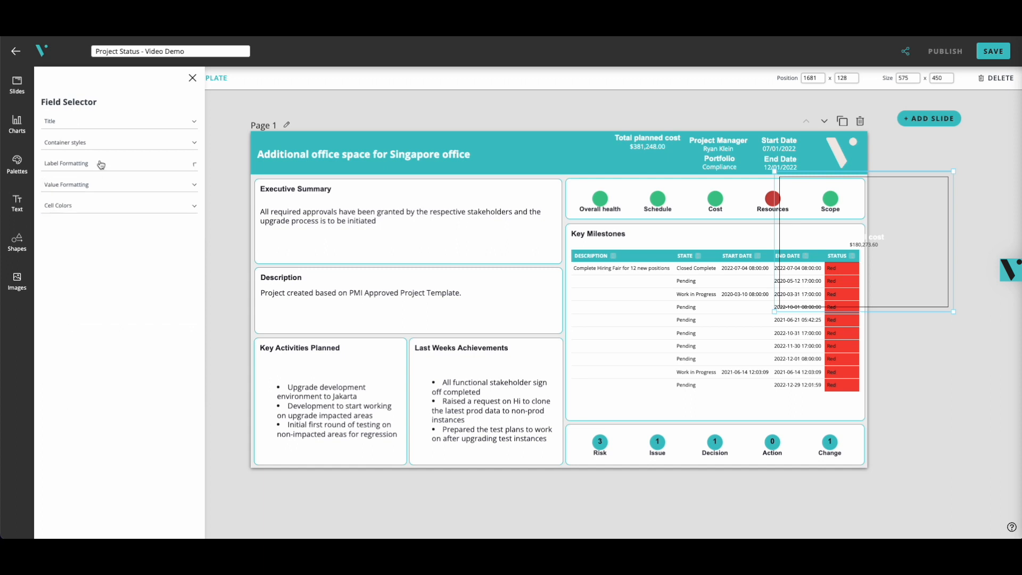
Format the Actual cost value as 20px white text
click(69, 186)
click(185, 214)
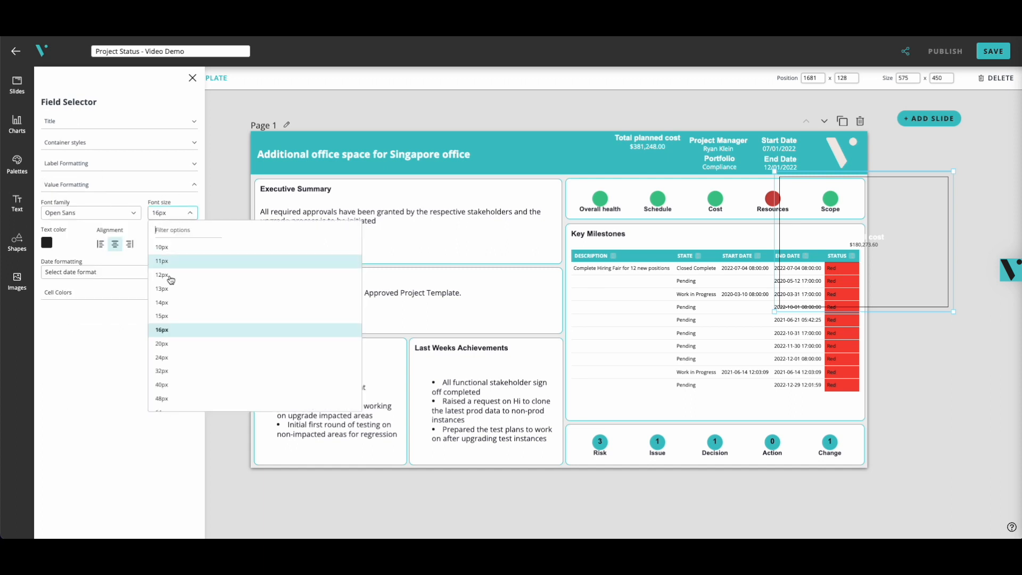
click(167, 344)
click(47, 243)
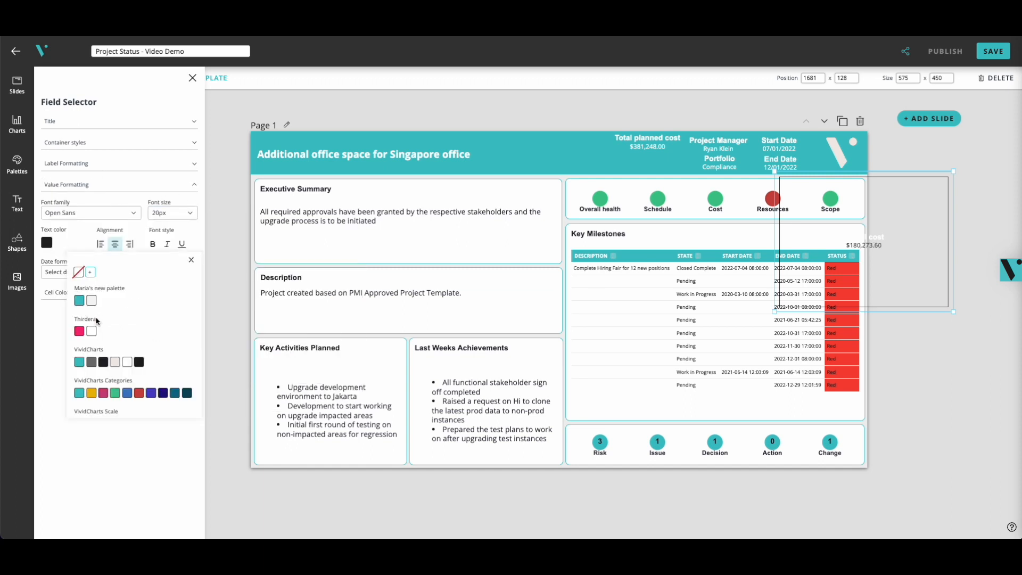
click(92, 331)
click(128, 184)
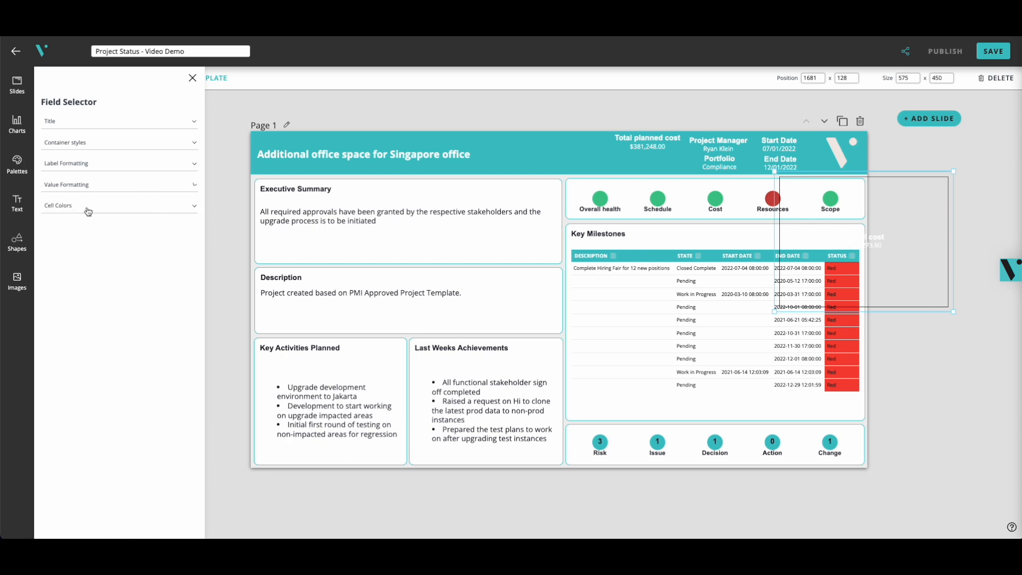
Set the Actual cost chart's cell border to no color and close its style settings
click(84, 209)
click(47, 267)
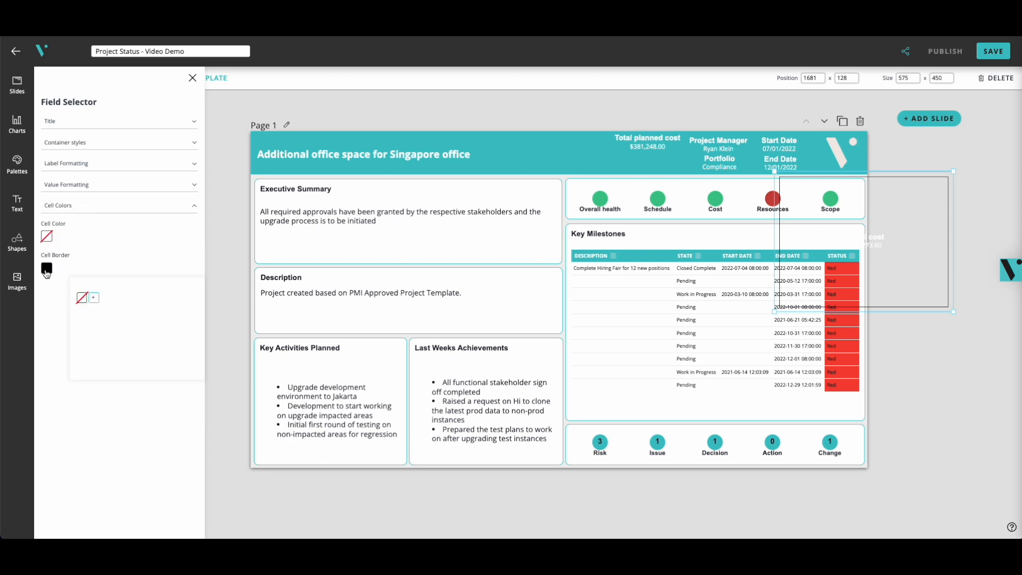
click(82, 298)
click(185, 204)
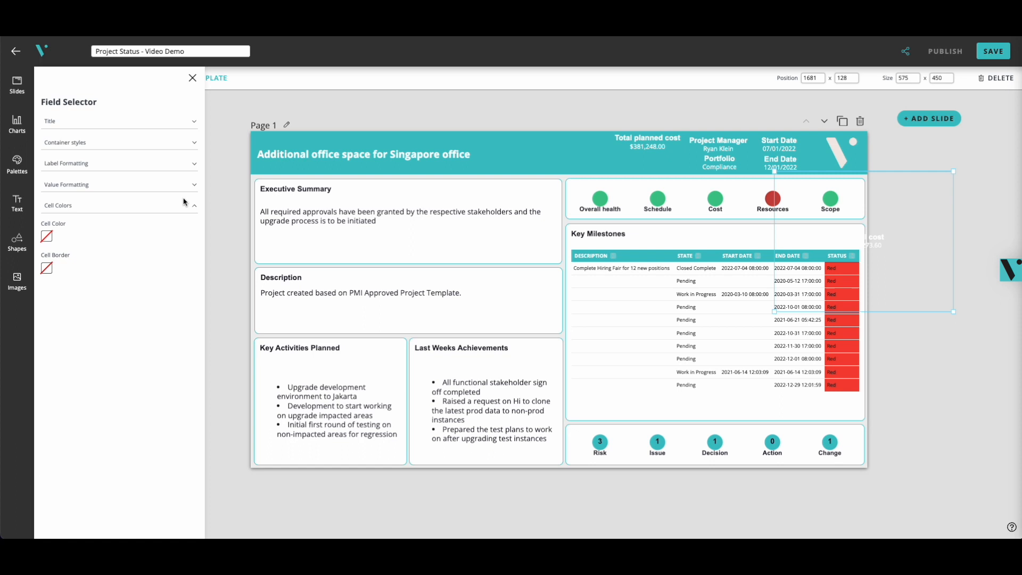
click(192, 78)
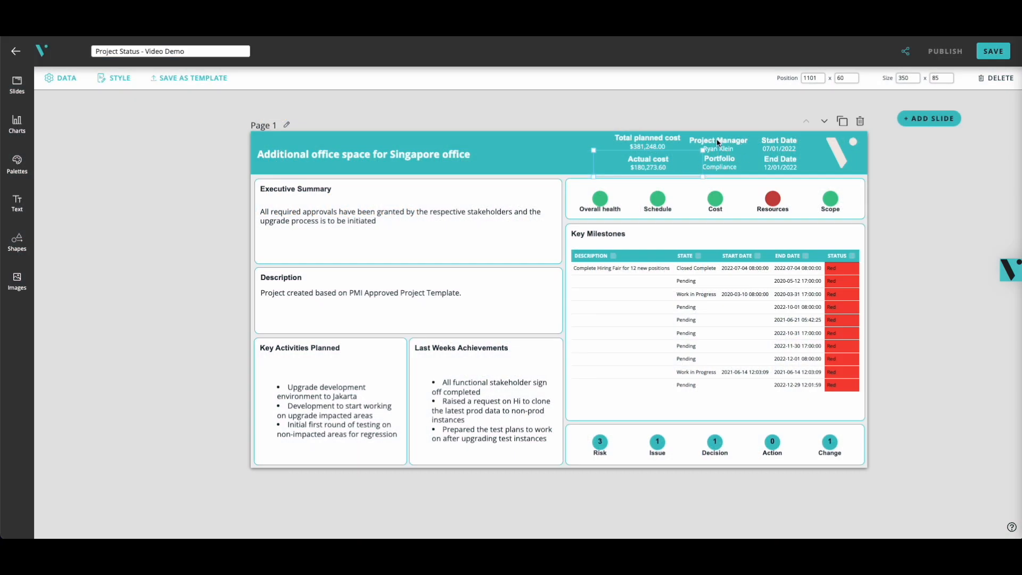
Give the Total planned cost chart the custom label "Total Cost" for row 1, column 1
click(641, 151)
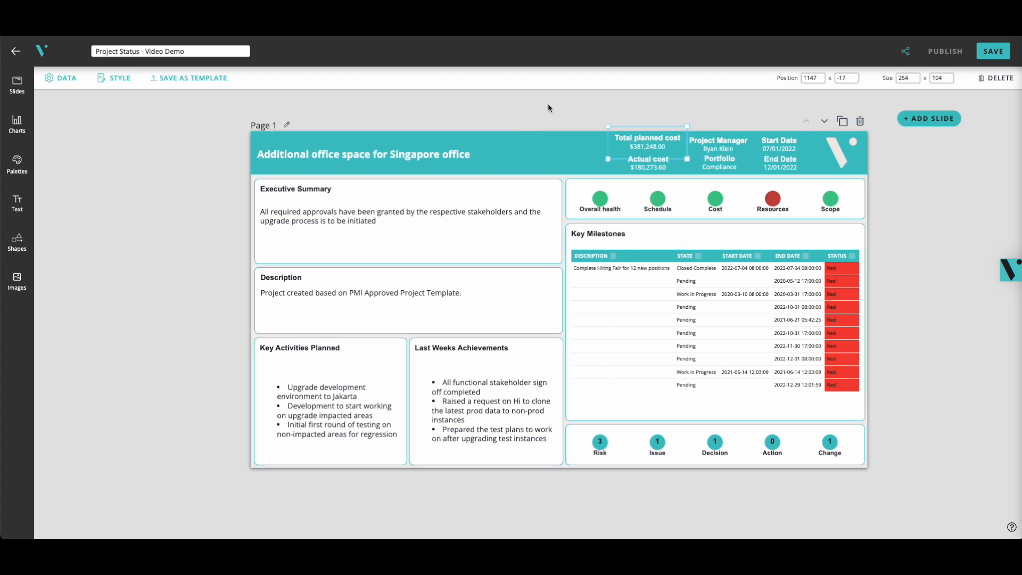
click(128, 76)
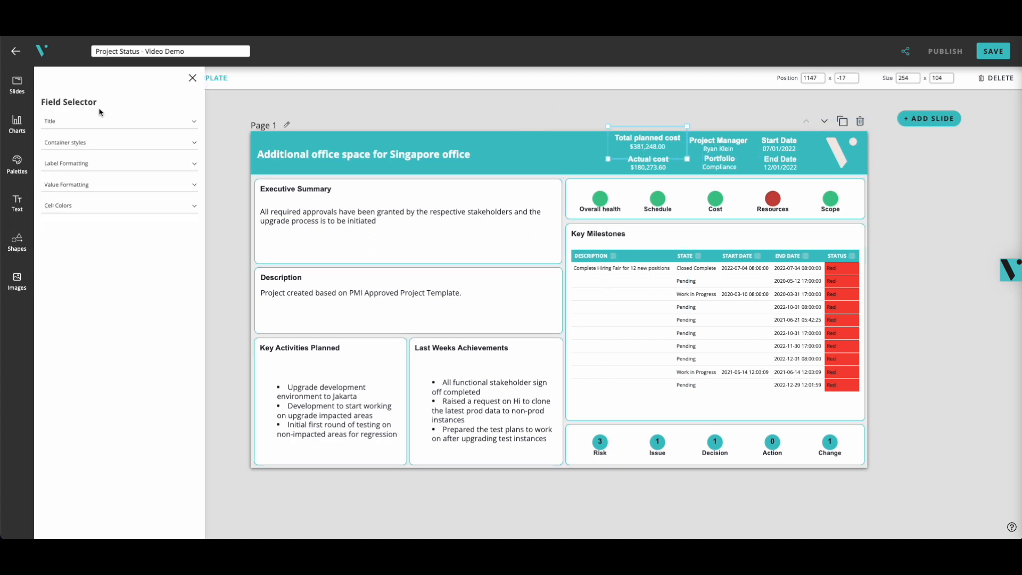
click(76, 170)
click(77, 290)
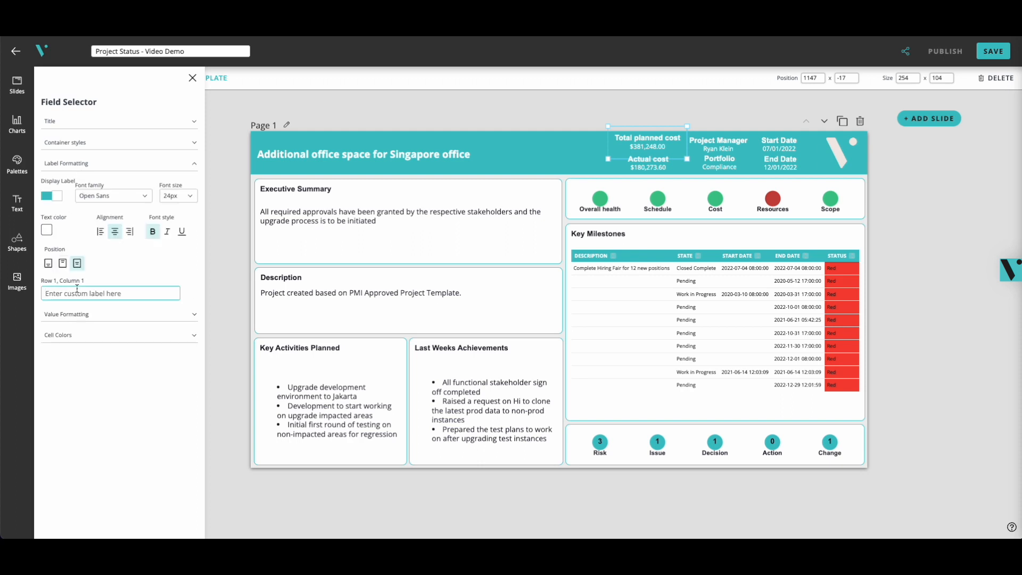
text(Total)
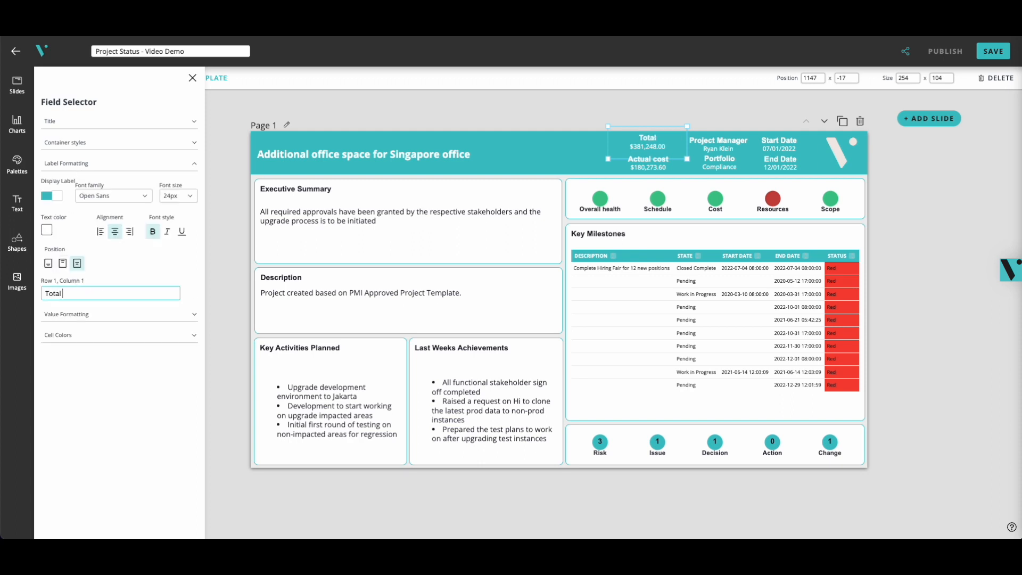
text( Cost)
Give the Actual cost chart the custom label "Actual Cost" and close its style settings
click(649, 170)
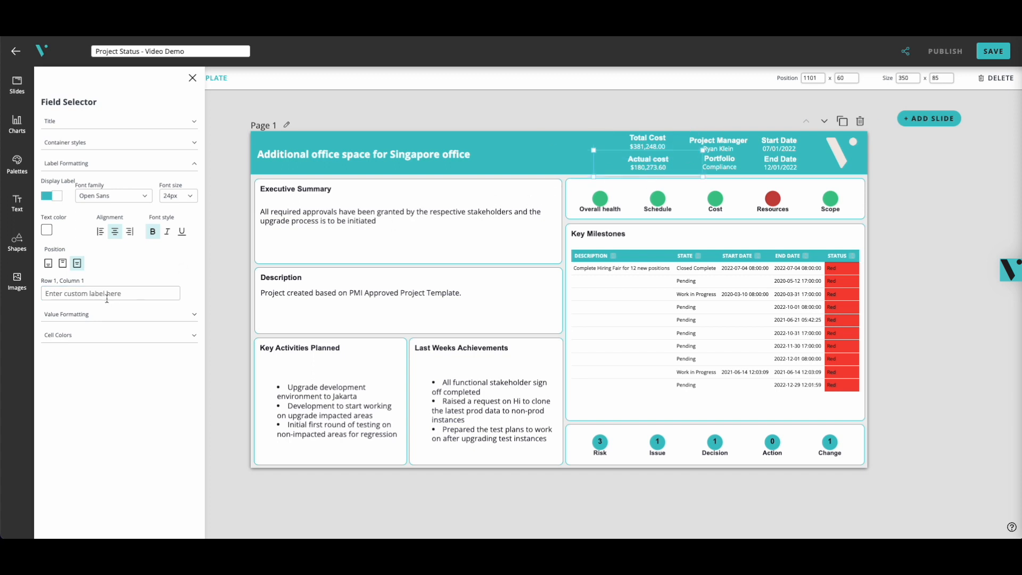
click(84, 291)
text(Actual Cost)
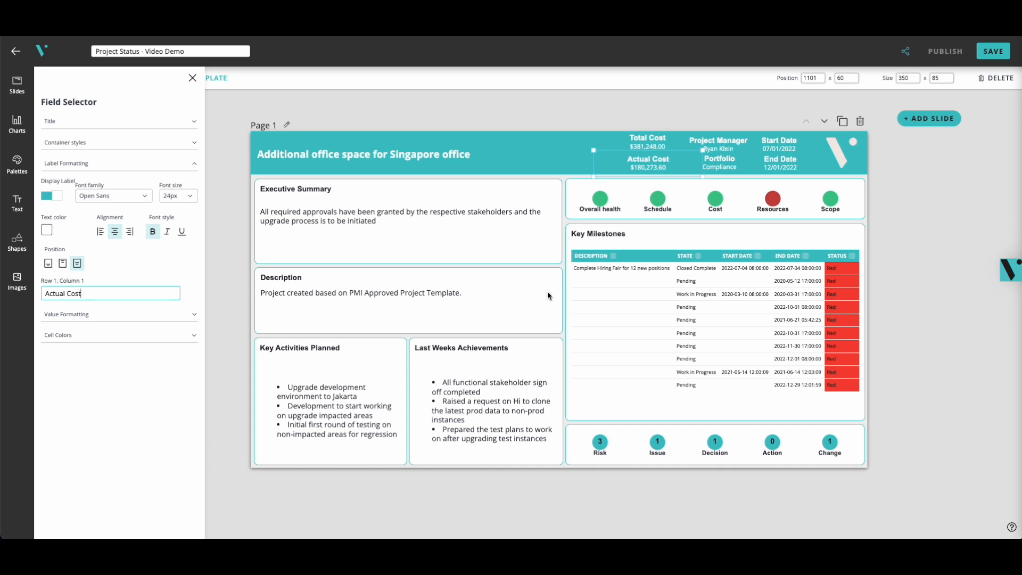
click(192, 78)
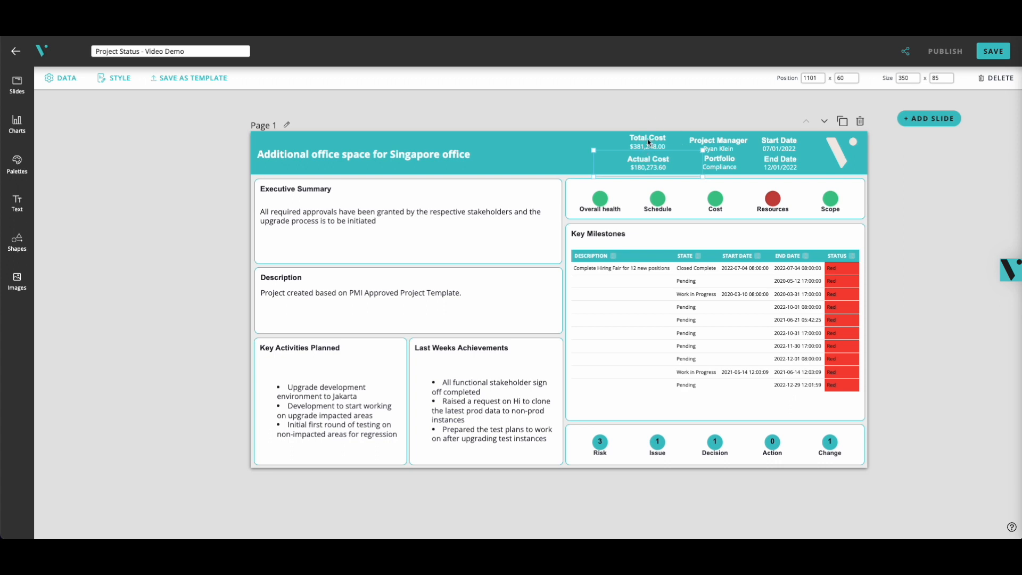
Move Total Cost to about 1740 x -12 and Actual Cost to about 1376 x 165, and put Project Manager and Portfolio in their former column
drag(648, 141, 847, 120)
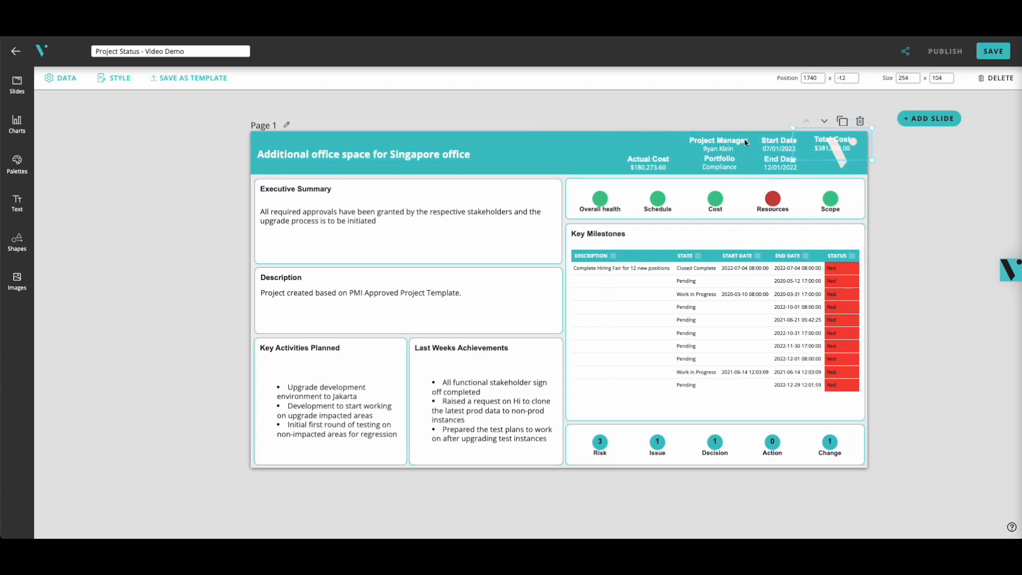
drag(717, 142, 630, 141)
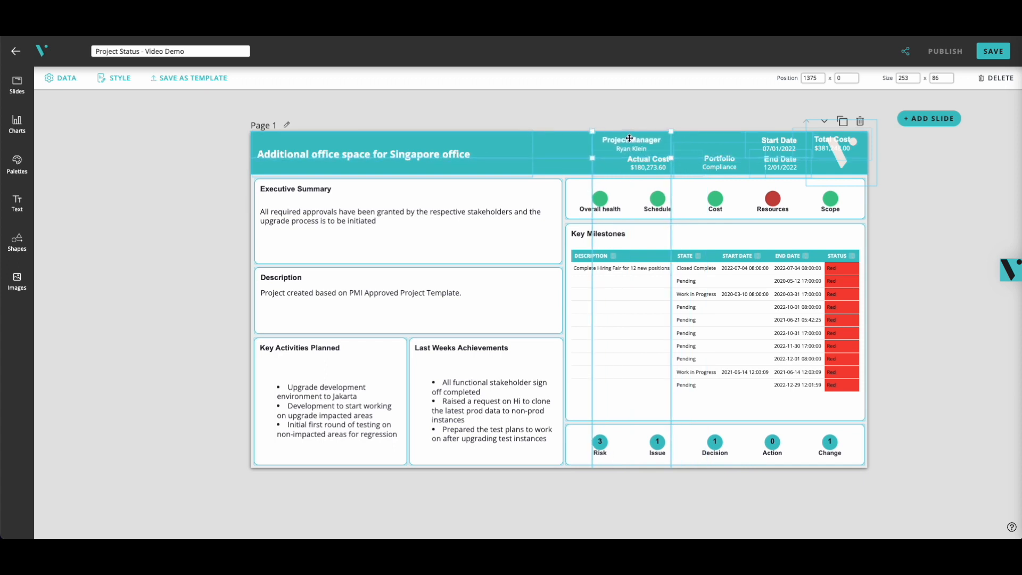
click(655, 163)
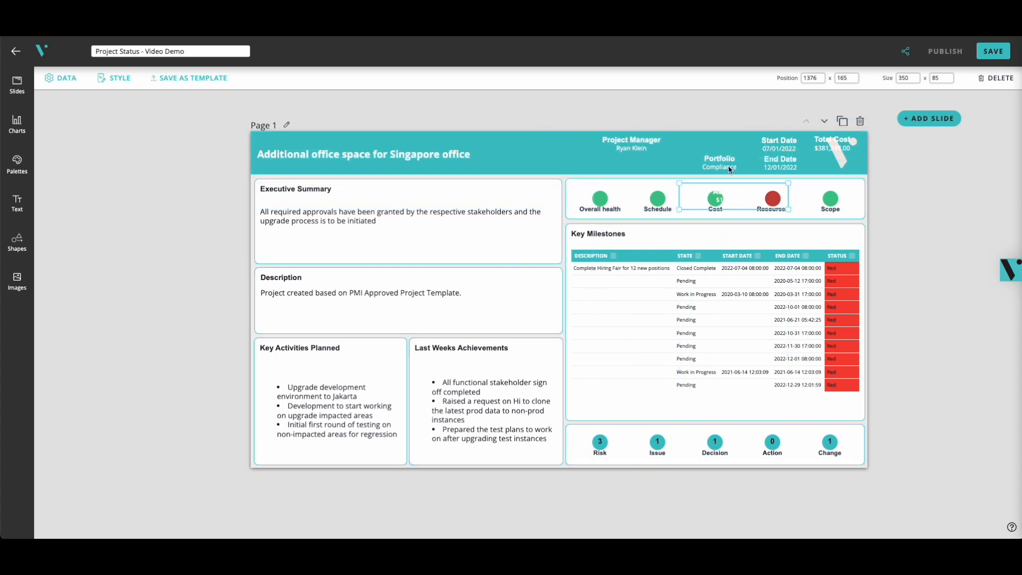
drag(719, 163, 637, 163)
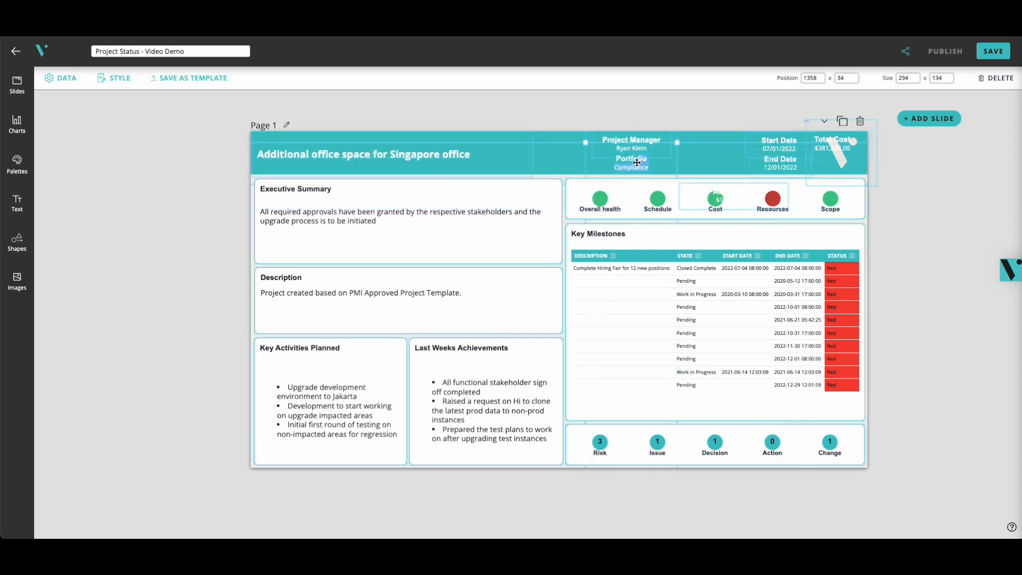
Move Start Date and End Date beside Project Manager and Portfolio, and place Total Cost next to Start Date at about 1557 x -14
drag(778, 141, 705, 140)
drag(766, 154, 709, 159)
drag(831, 140, 768, 138)
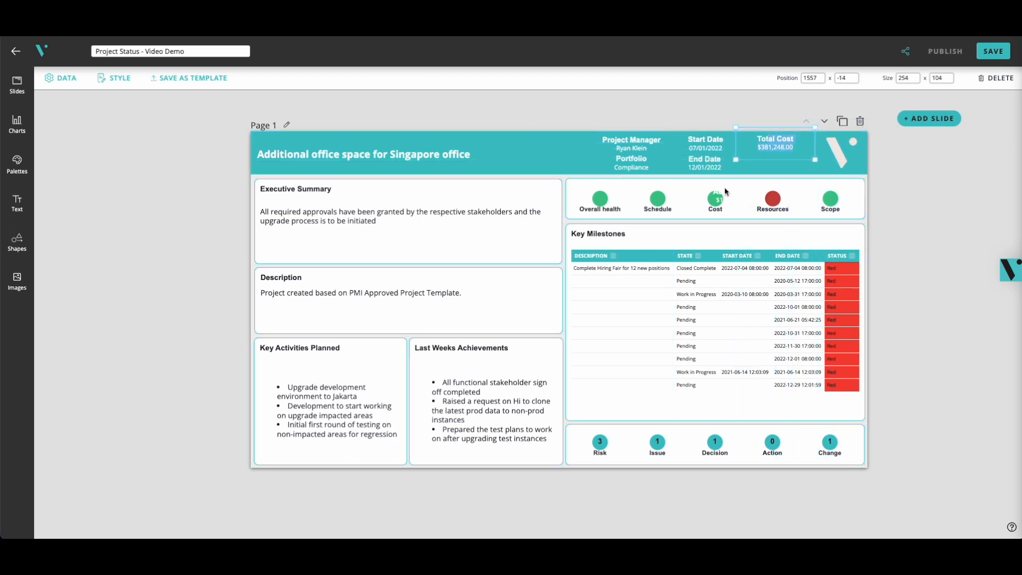
Place Actual Cost directly beneath Total Cost in the header, and delete the Description chart
drag(726, 193, 769, 153)
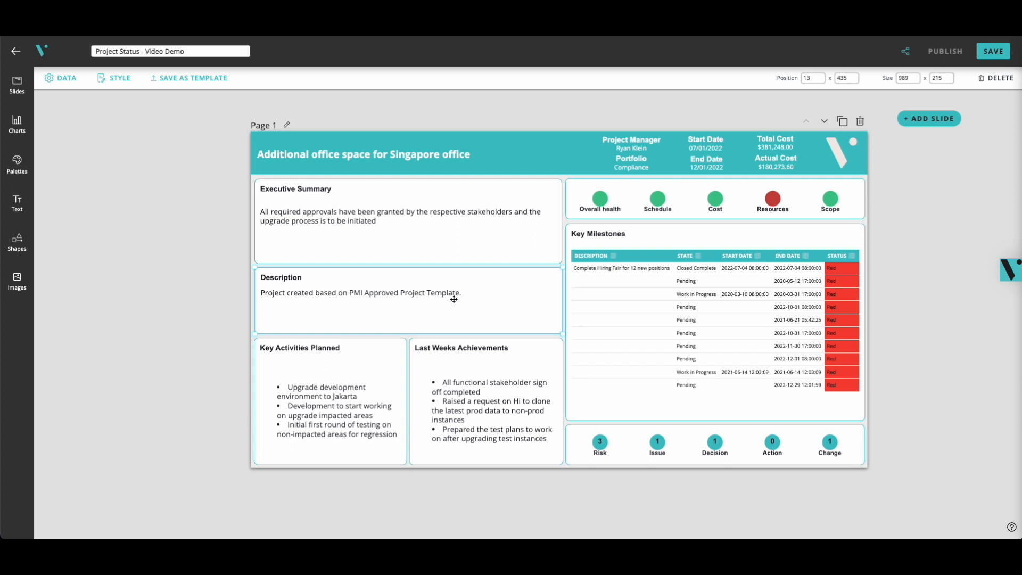
key(Delete)
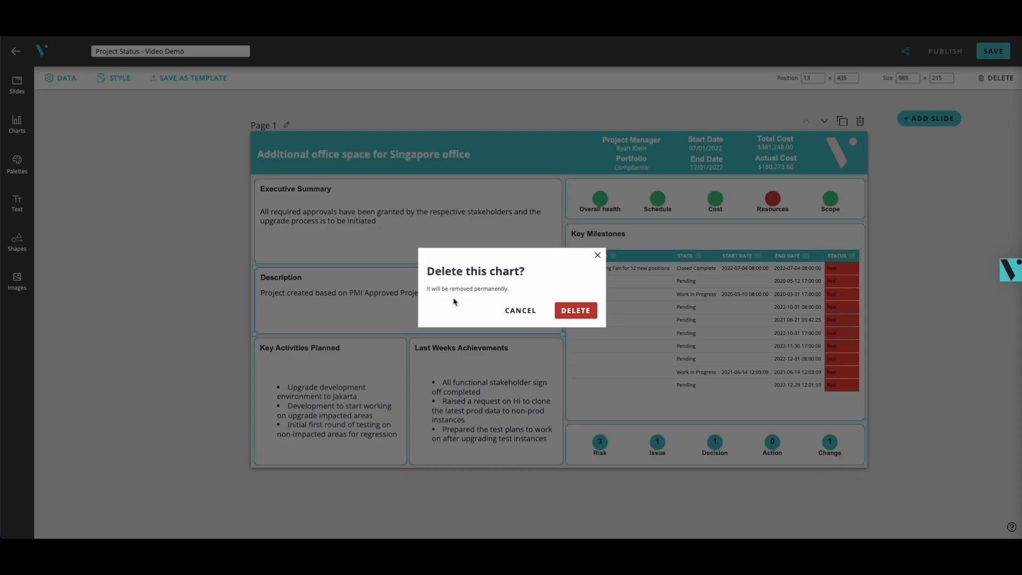
click(573, 307)
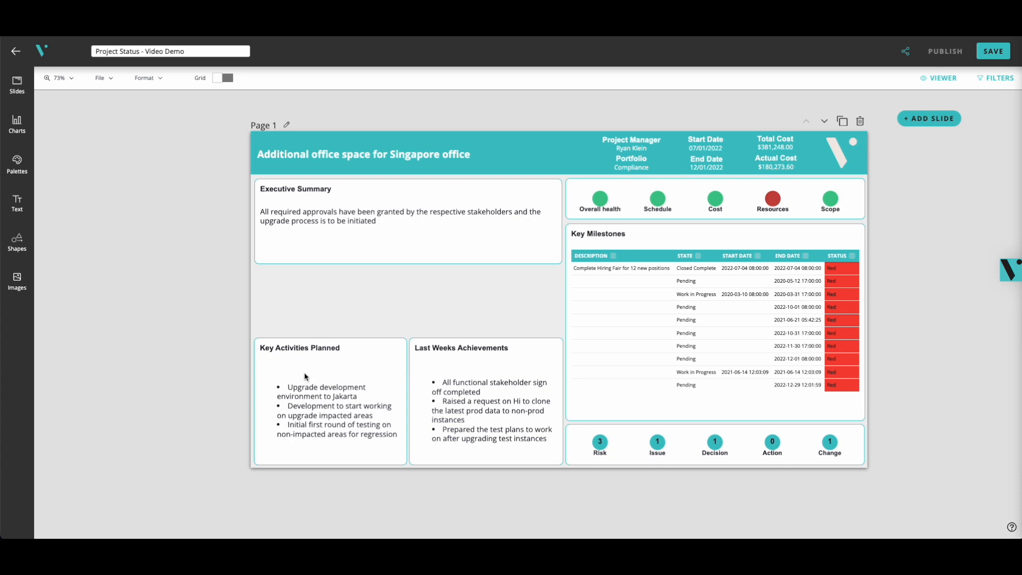
Find the Percent Complete chart type and add it to the slide
click(18, 125)
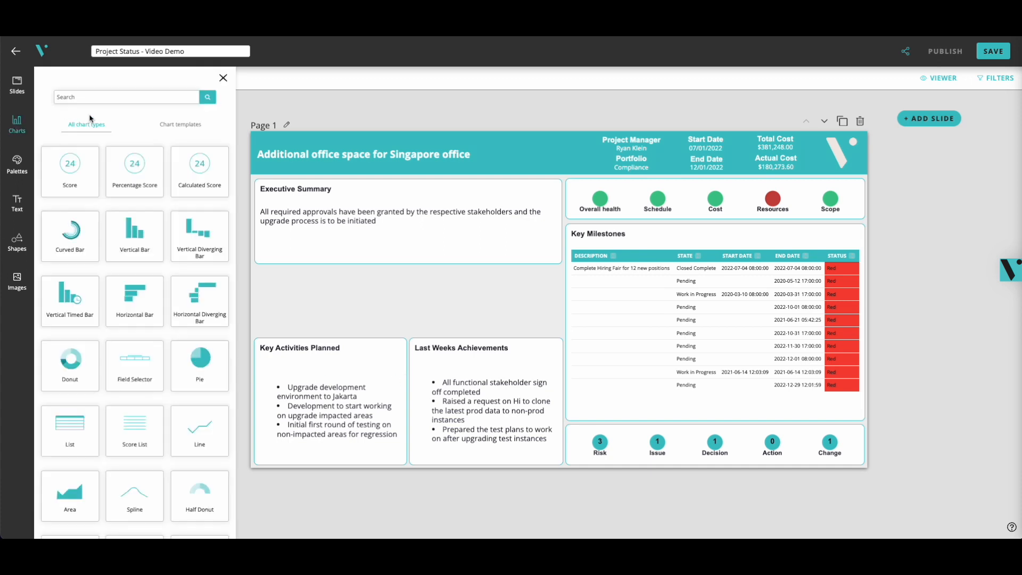
text(per)
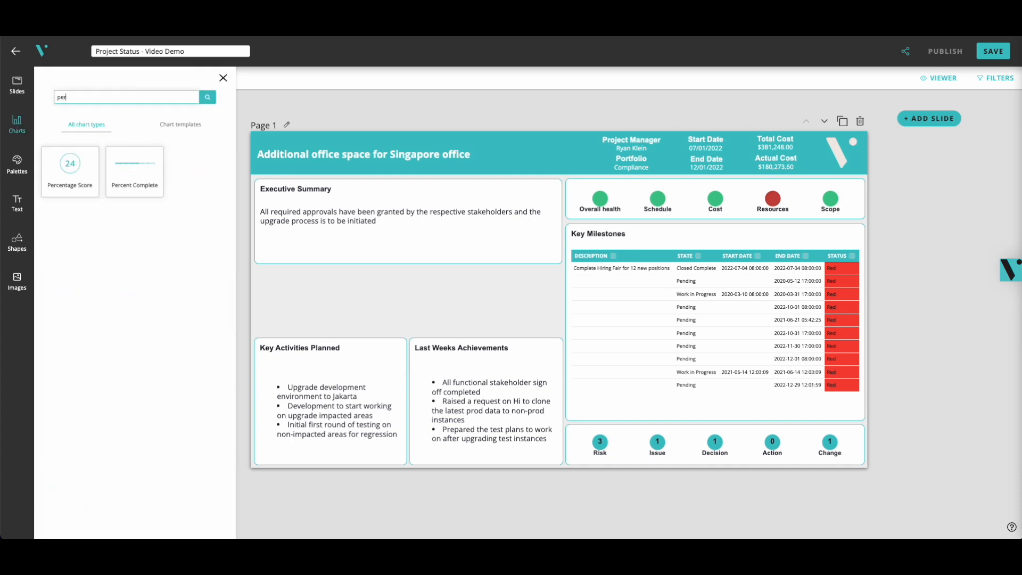
text(ce)
click(154, 176)
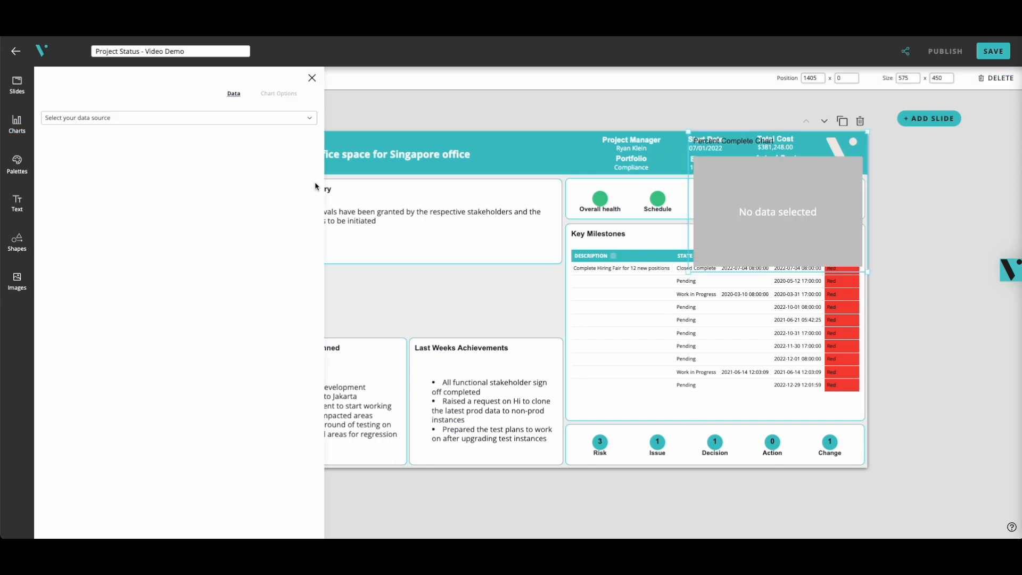
Set the Percent Complete chart's data source to the project table and save the data selection
click(119, 117)
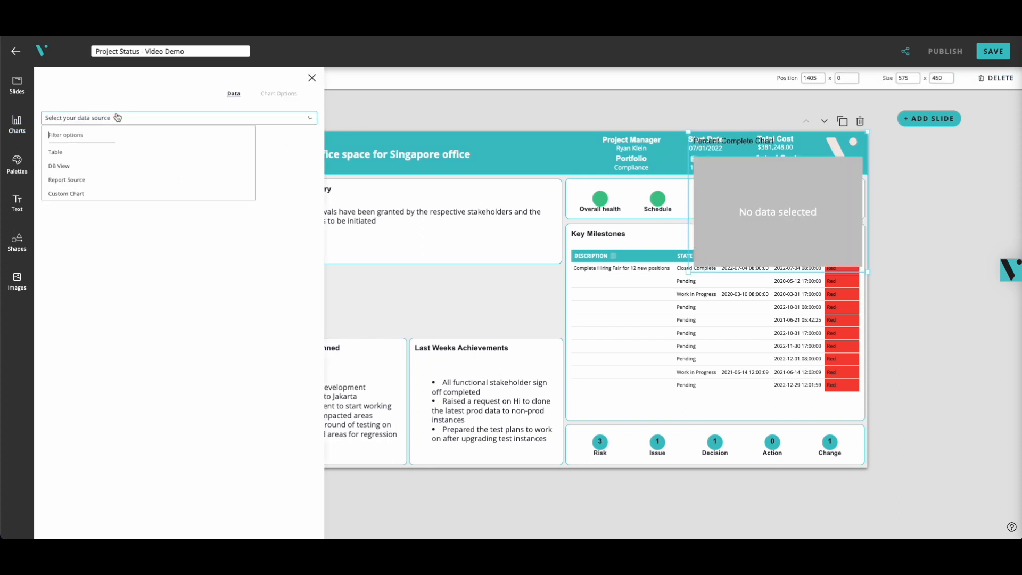
click(62, 153)
click(121, 140)
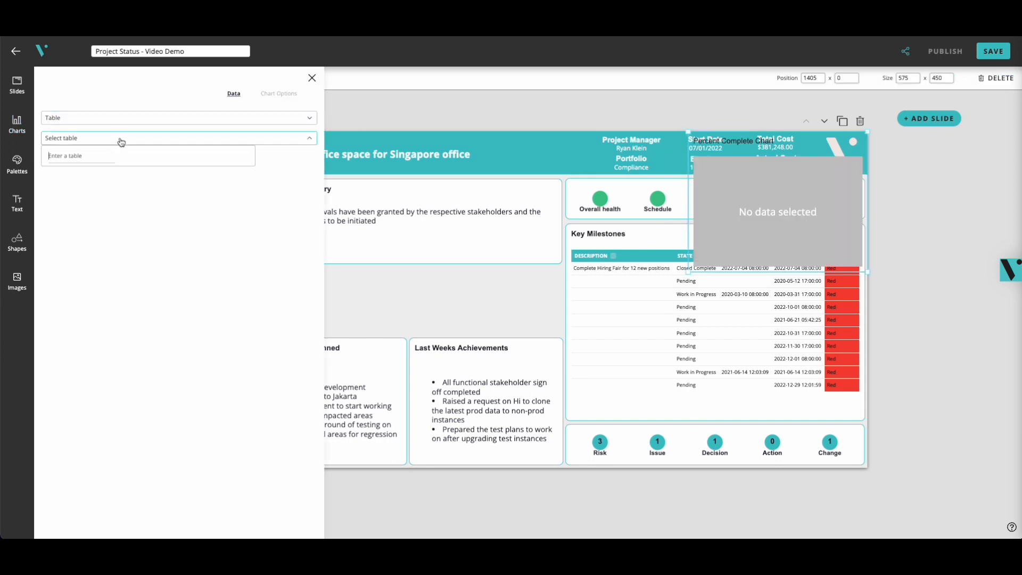
text(project)
click(88, 169)
click(115, 161)
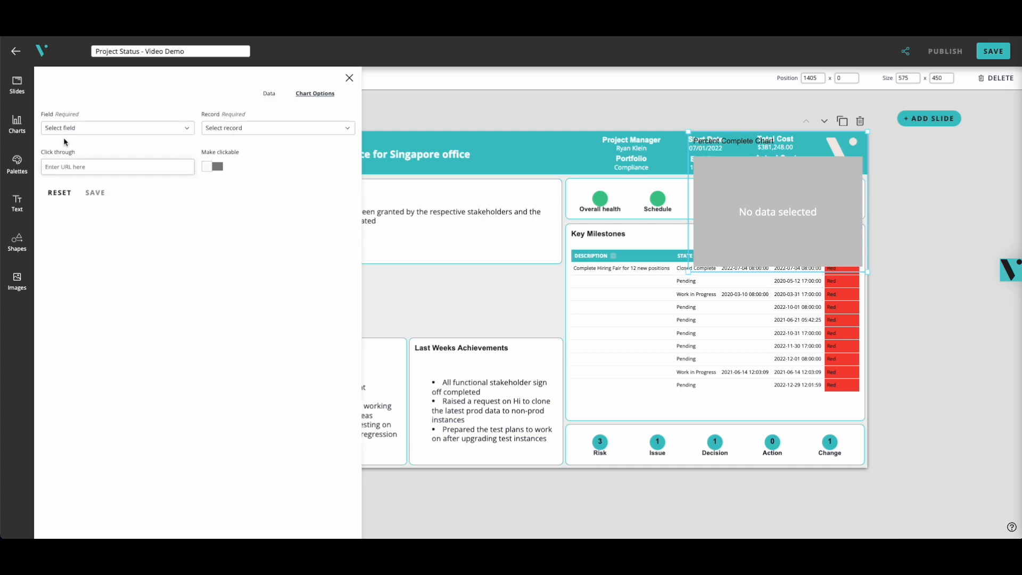
Set the chart's field to Percent complete and its record to "Additional office space for Singapore office", and save the options
click(132, 129)
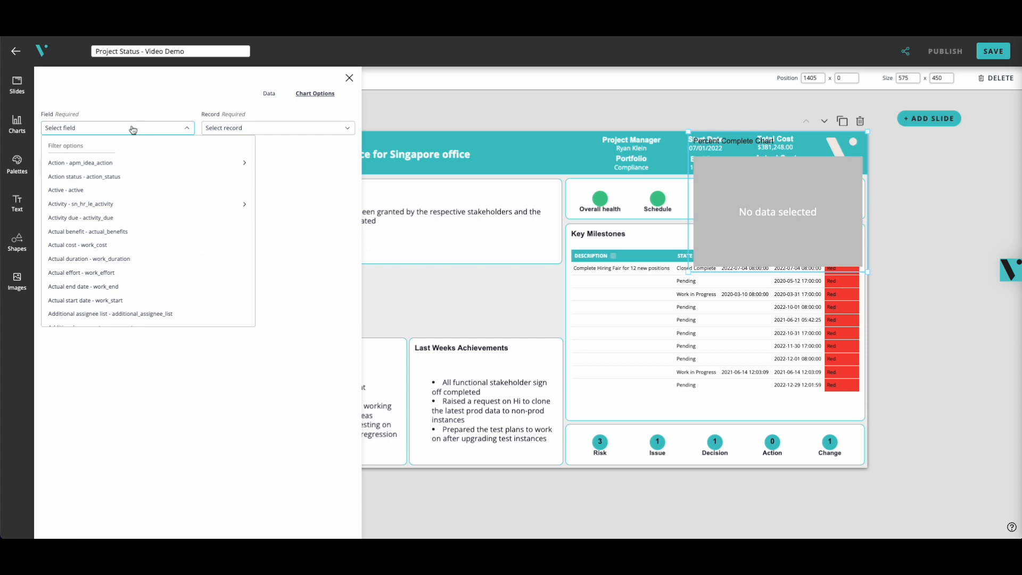
text(perce)
click(104, 162)
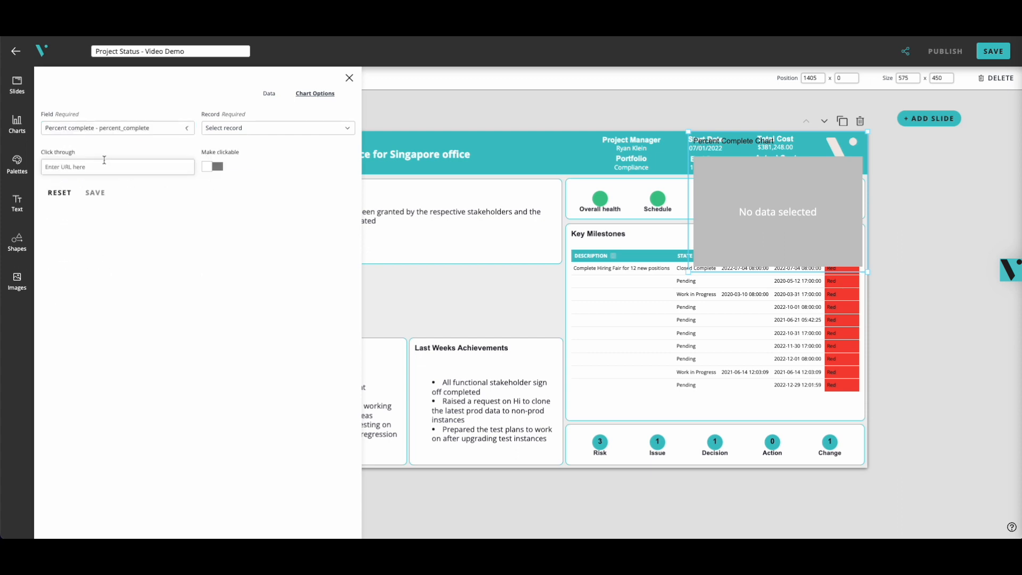
click(237, 130)
text(aditio)
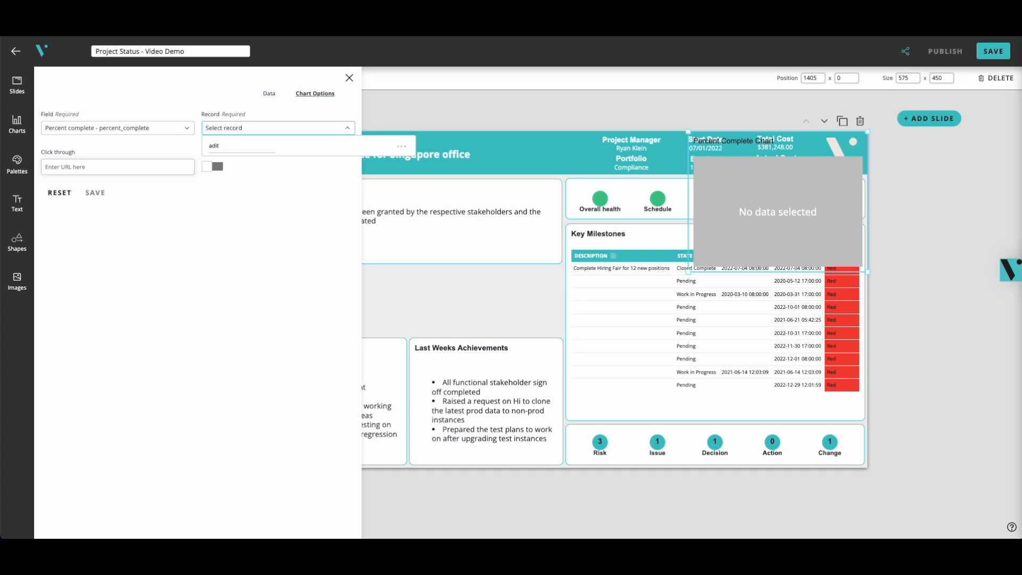
click(250, 162)
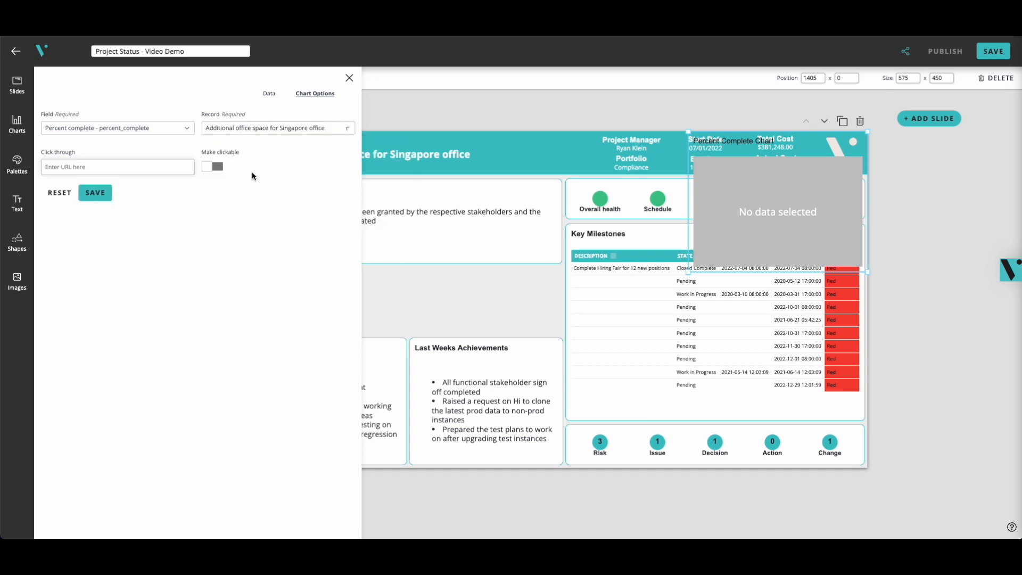
click(96, 193)
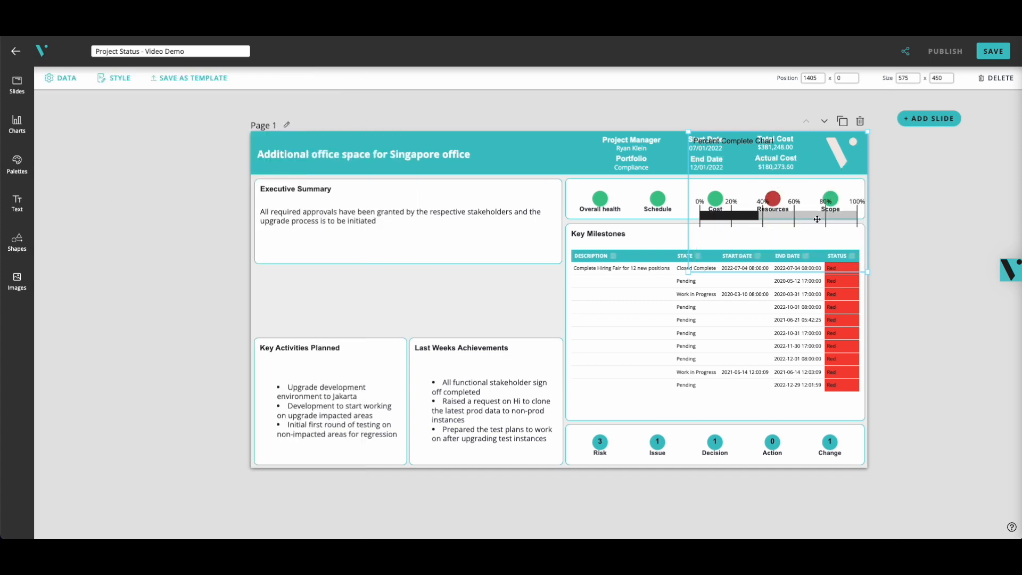
Move the Percent Complete chart to about 13 x 269 and hide its title
drag(415, 274, 384, 302)
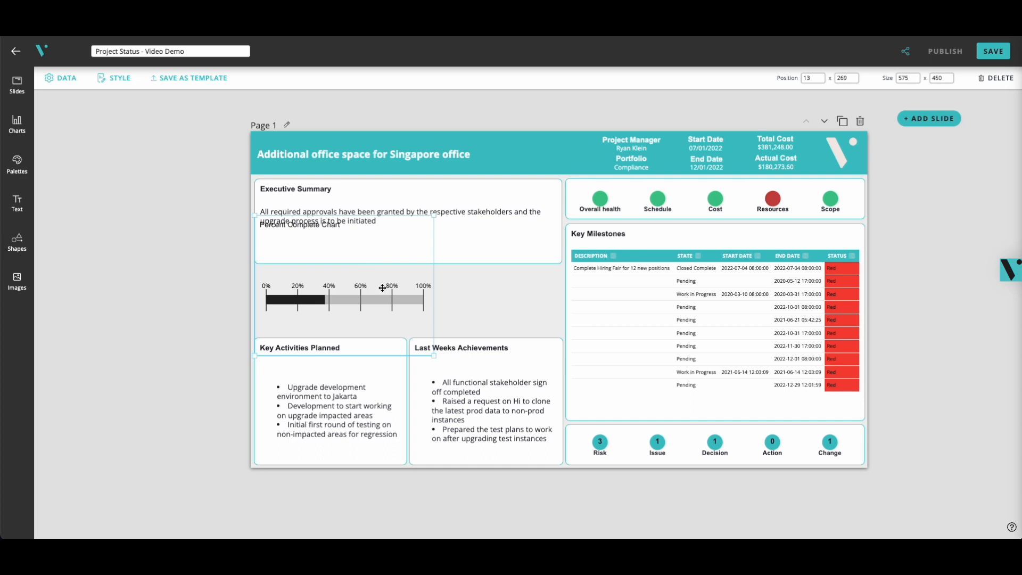
click(114, 78)
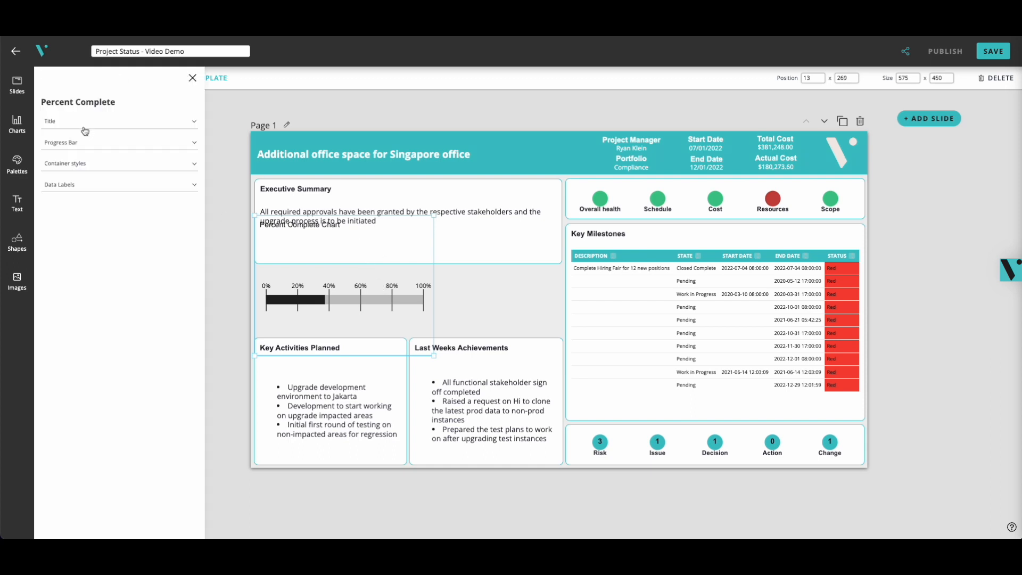
click(85, 121)
click(51, 155)
click(105, 127)
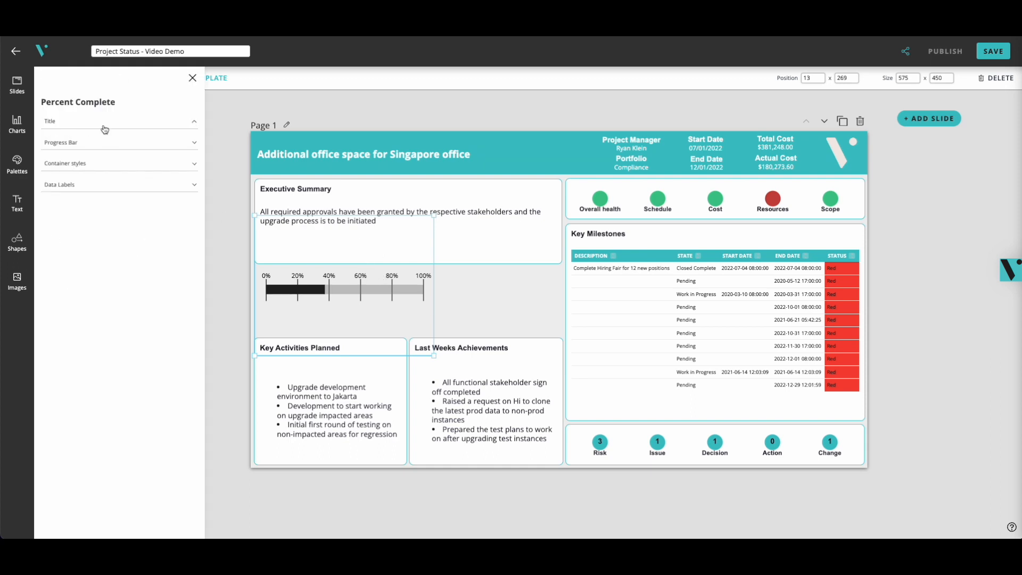
Change the Percent Complete chart's progress bar color to teal
click(78, 151)
click(47, 166)
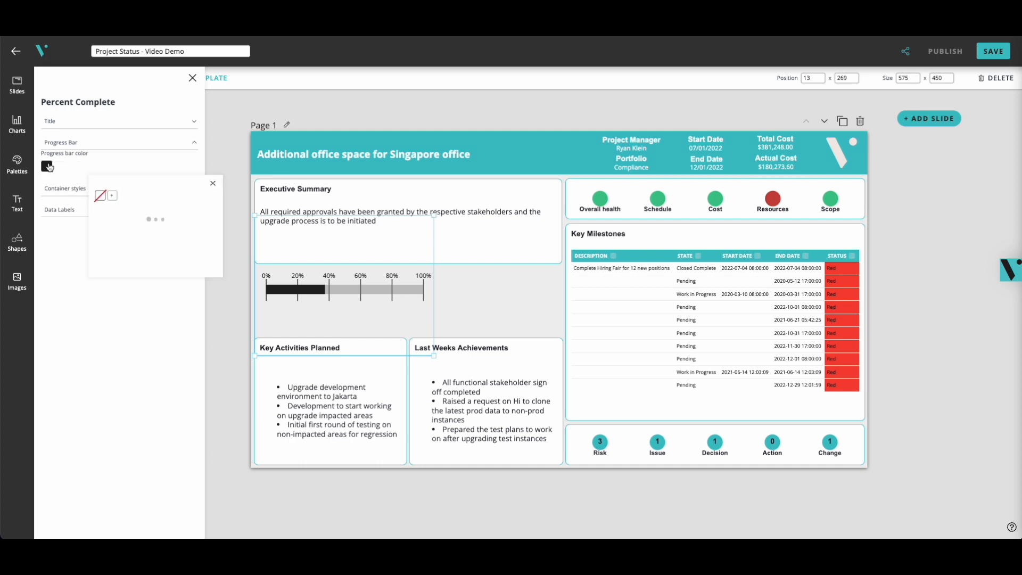
click(101, 226)
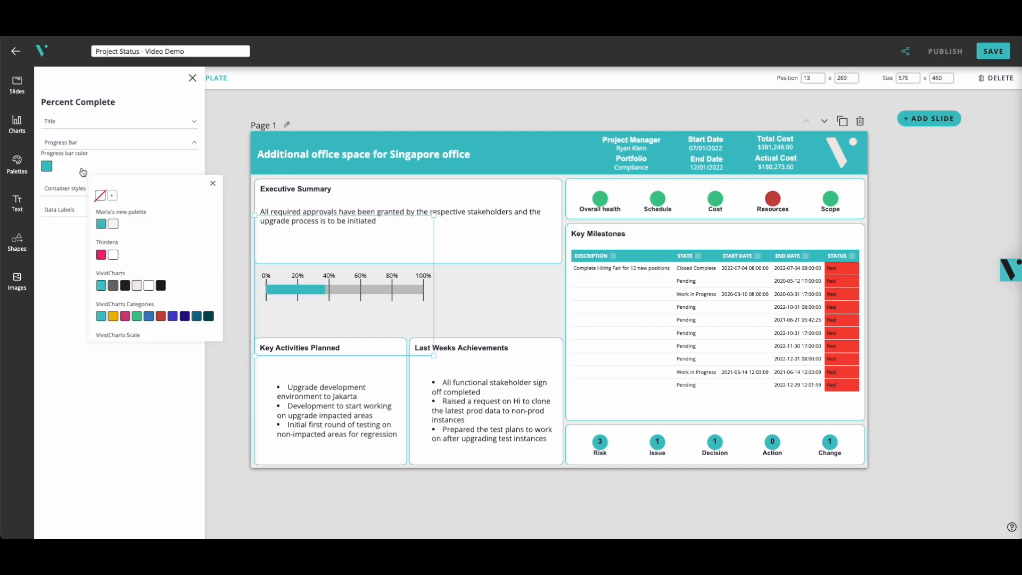
click(79, 143)
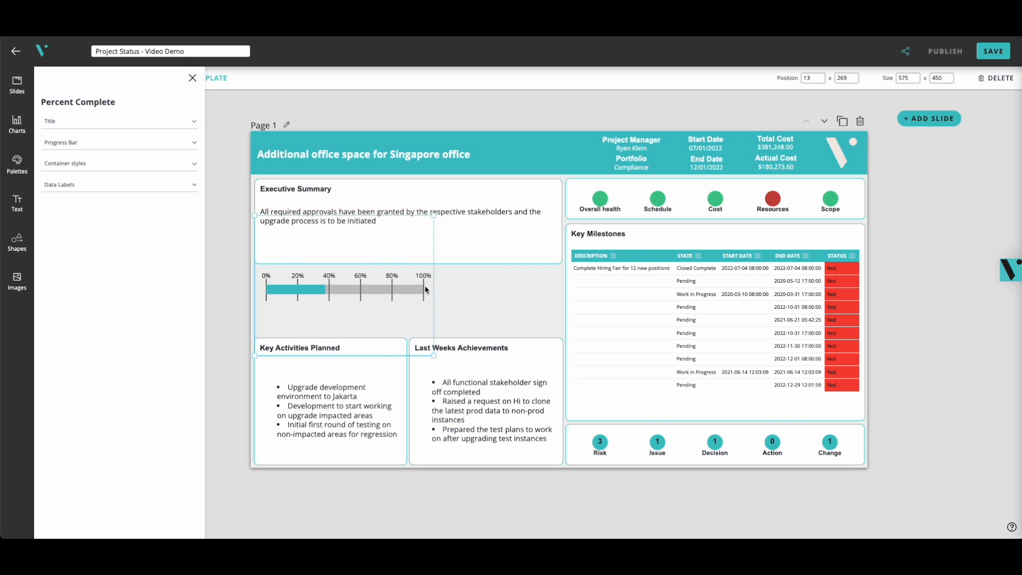
Give the Percent Complete chart's container a white background, a teal border and a border radius of 10
click(88, 165)
click(47, 198)
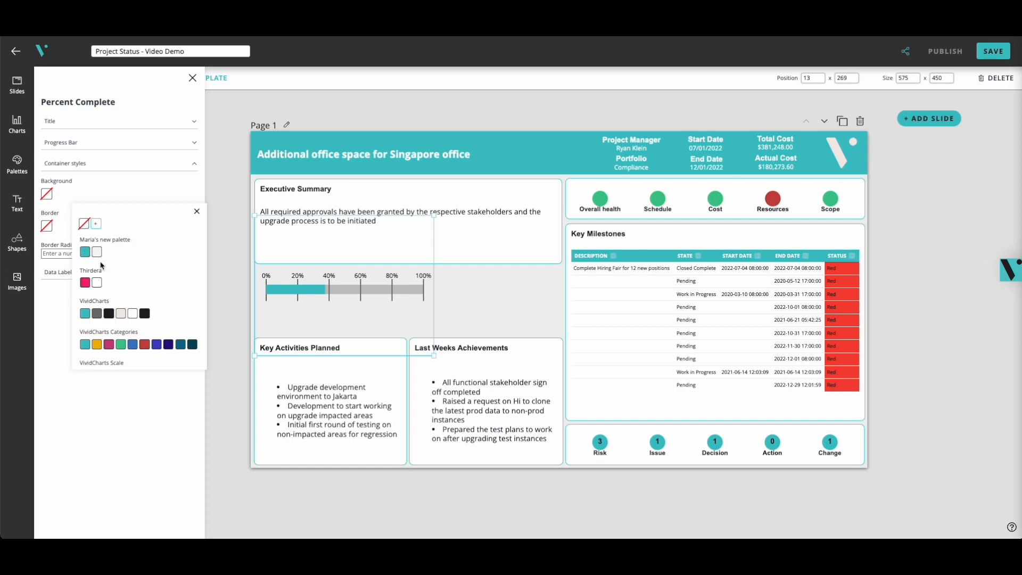
click(97, 283)
click(47, 225)
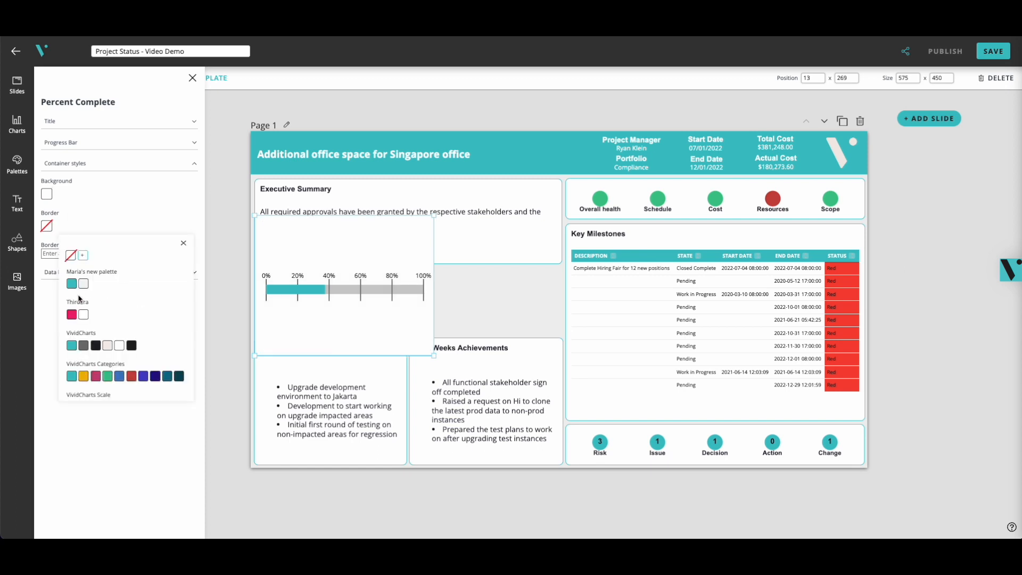
click(72, 283)
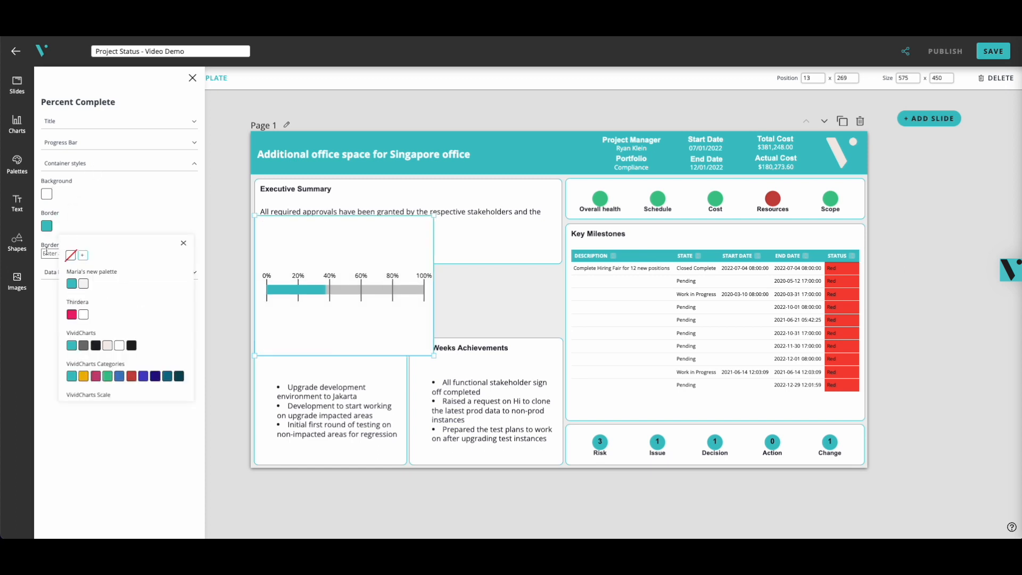
click(45, 250)
click(50, 254)
text(10)
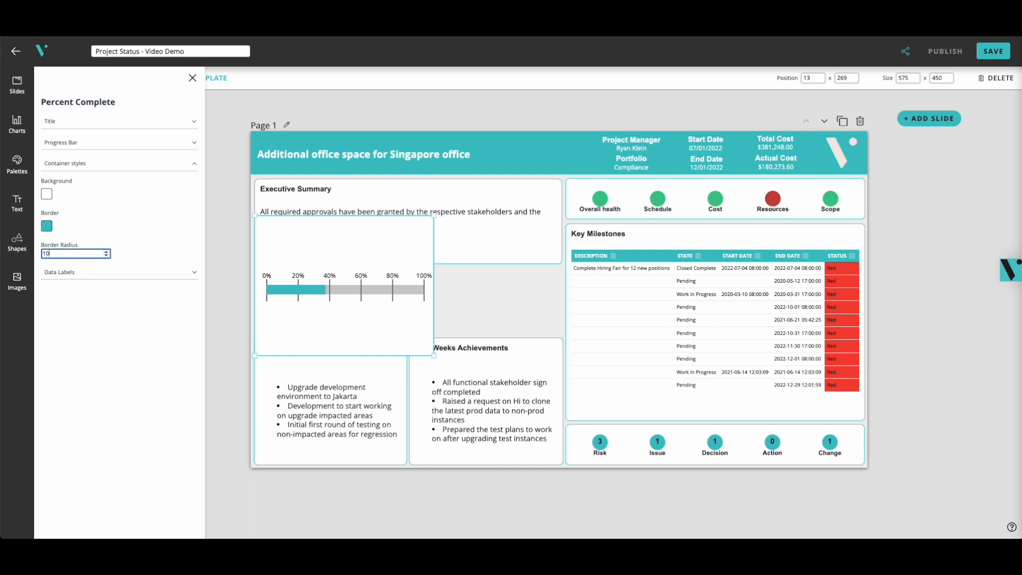
click(154, 164)
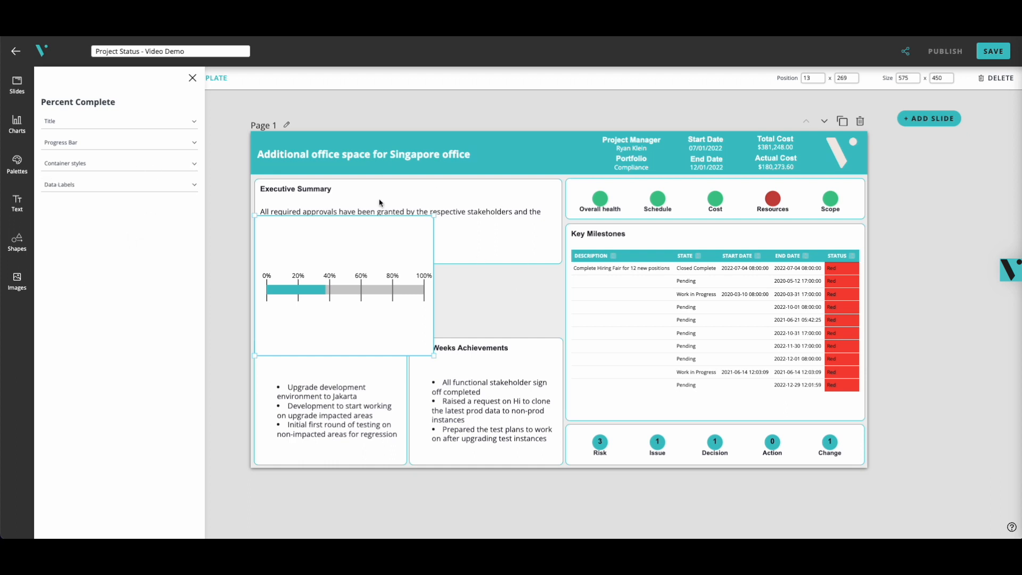
Resize the Percent Complete chart to about 932 x 139 and move it up over the header at about -91 x 39
drag(384, 216, 382, 313)
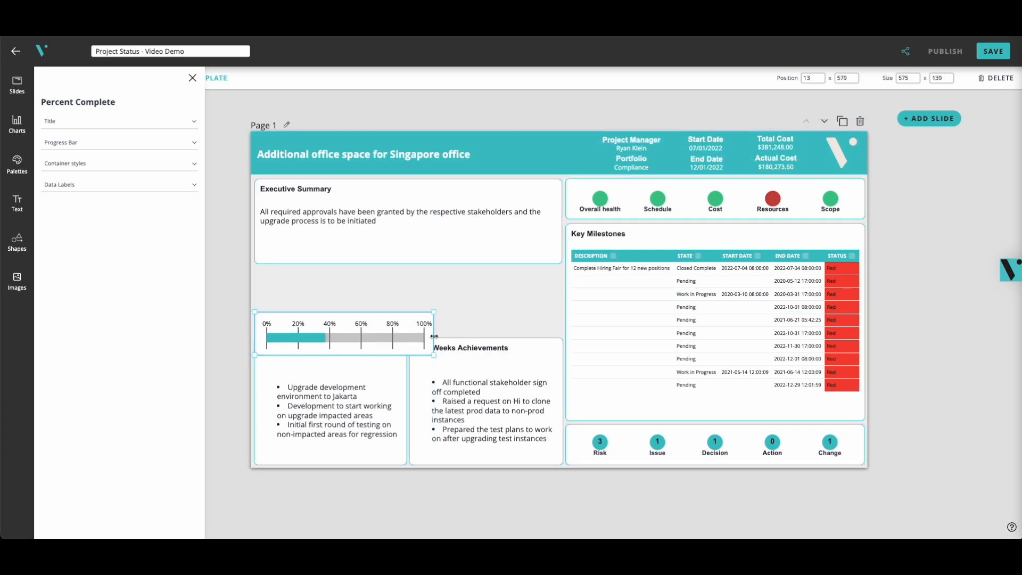
drag(434, 335, 470, 187)
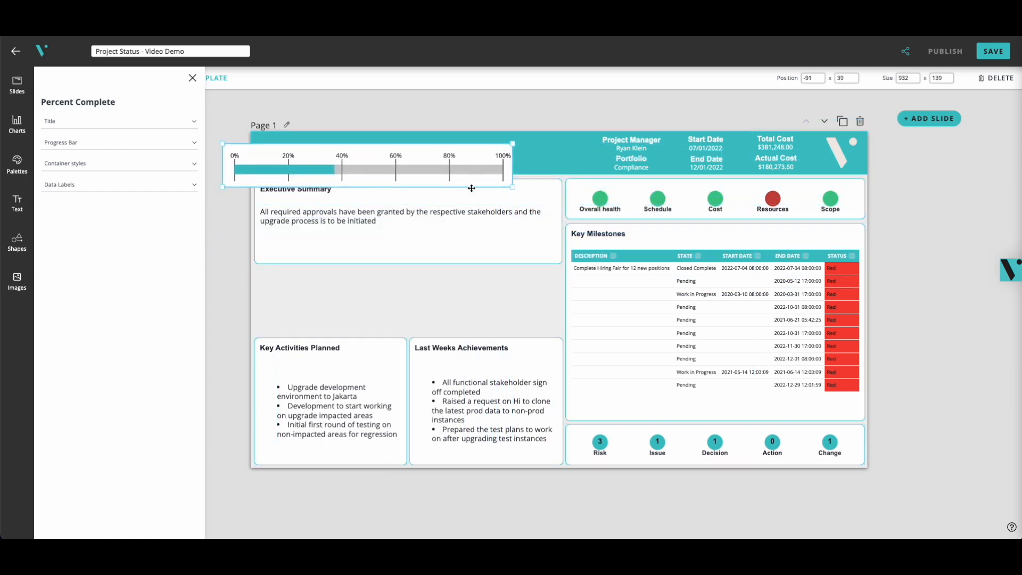
Move Executive Summary down to about 10 x 294 and fit the Percent Complete chart above it at 11 x 147, sized about 986 x 139
click(441, 230)
drag(440, 230, 440, 260)
drag(440, 191, 469, 198)
drag(544, 190, 549, 219)
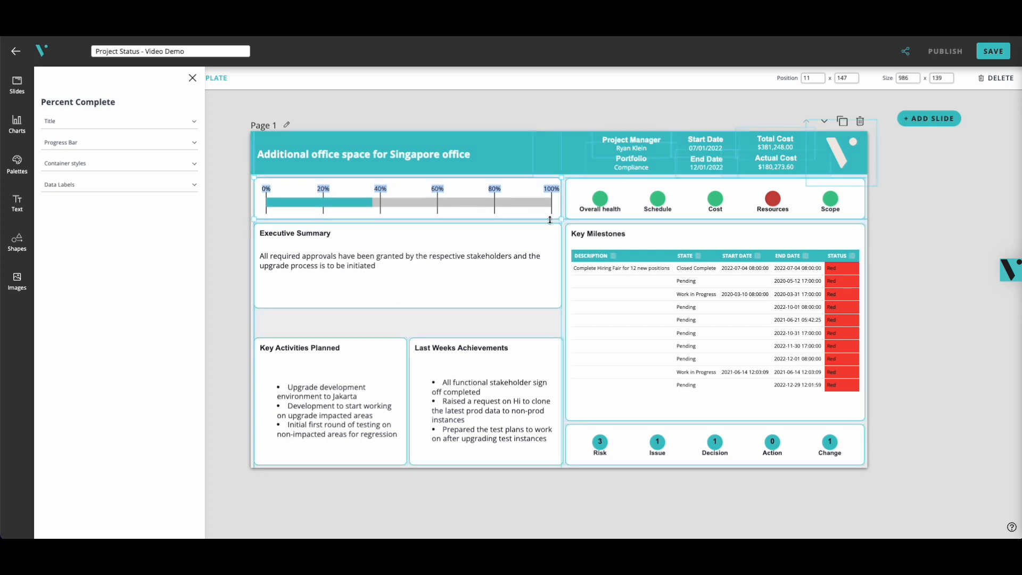
click(223, 213)
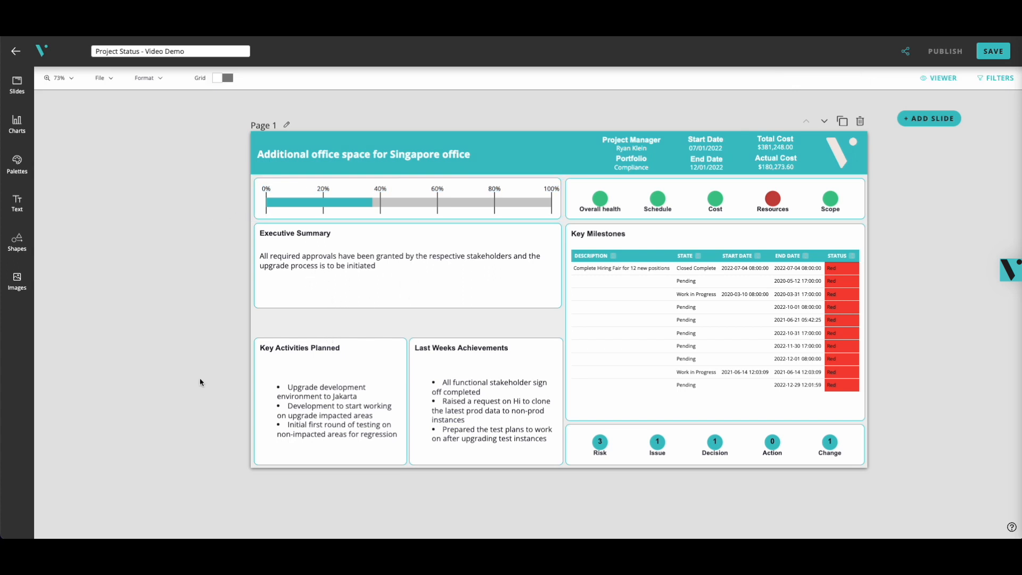
Extend Executive Summary downward, and stretch Key Activities Planned and Last Weeks Achievements up to 597 with a height of 473 to close the gap
click(318, 289)
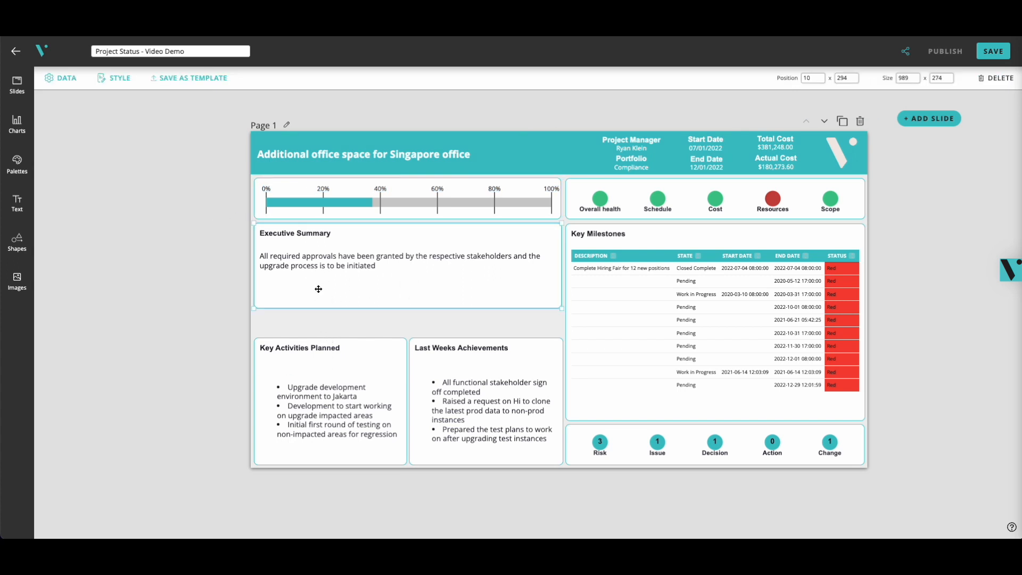
drag(315, 309, 316, 314)
click(310, 364)
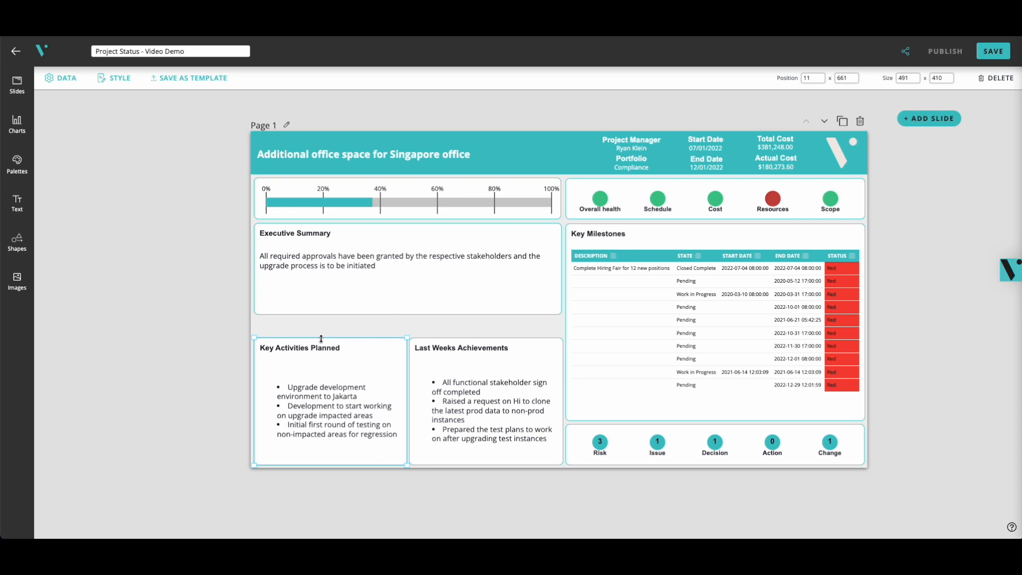
drag(321, 338, 320, 320)
click(454, 357)
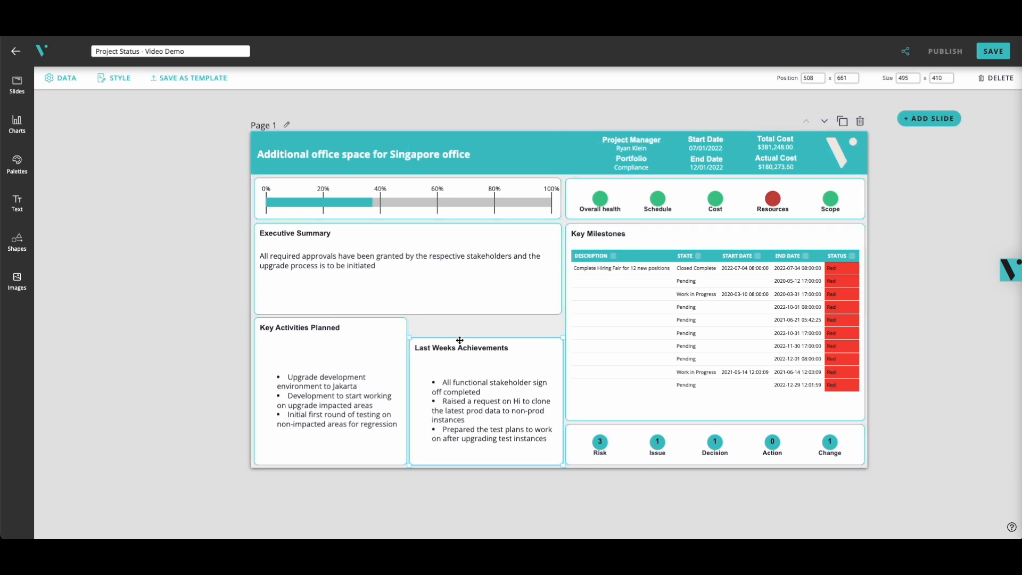
drag(461, 339, 464, 318)
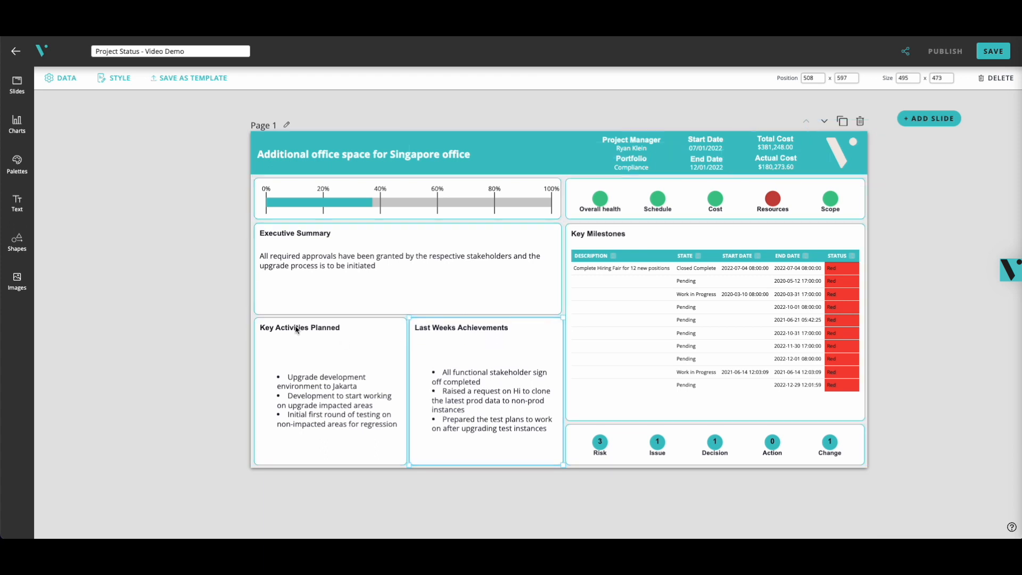
Review the data source and chart options of the Last Weeks Achievements chart without changing them
click(61, 78)
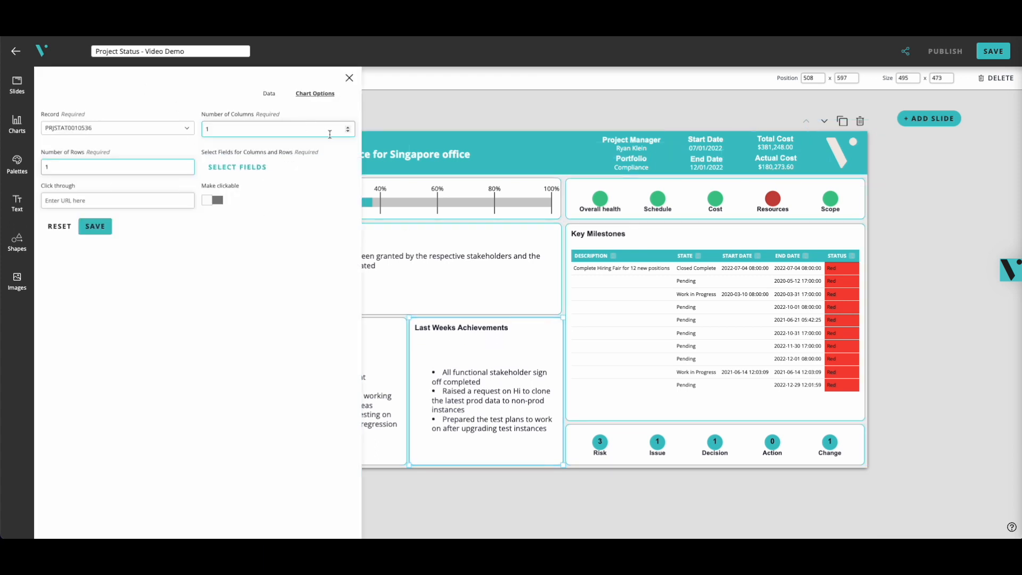
click(269, 94)
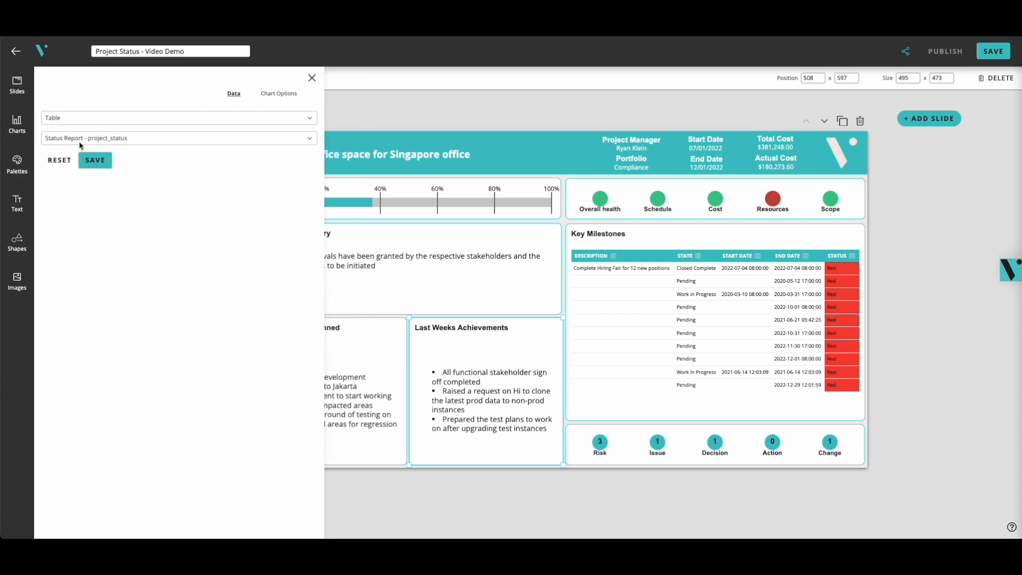
click(277, 94)
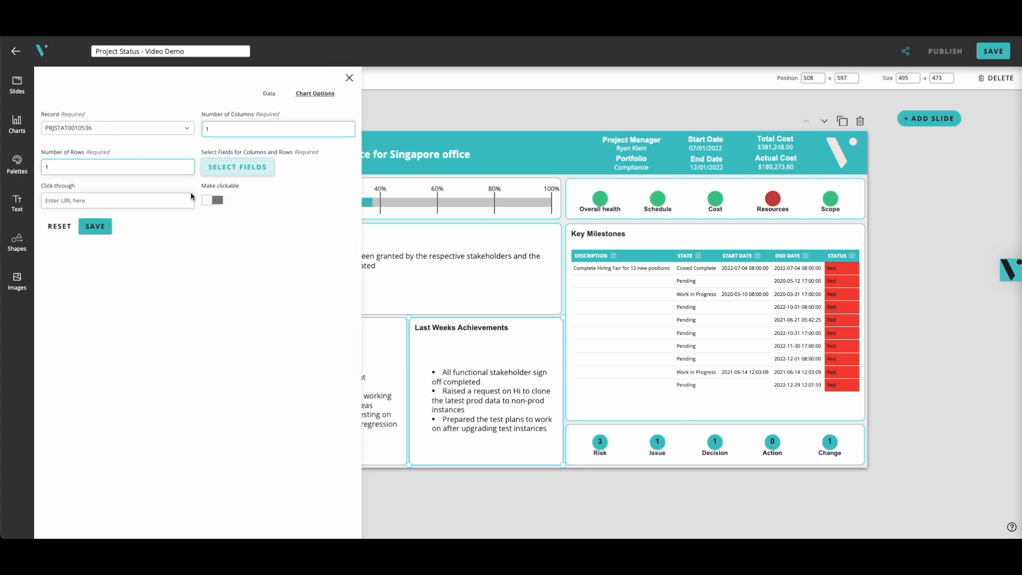
click(349, 78)
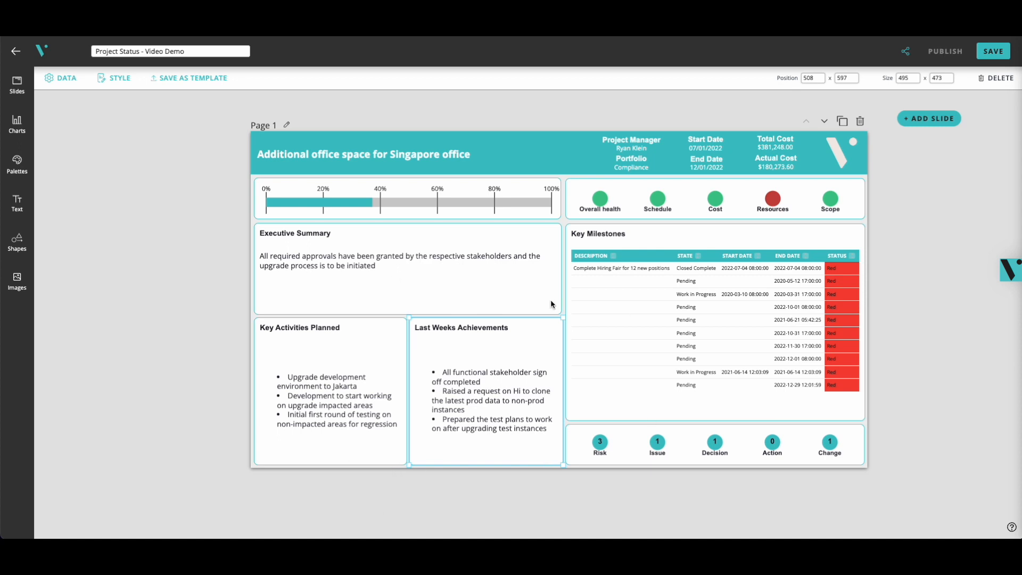
click(299, 393)
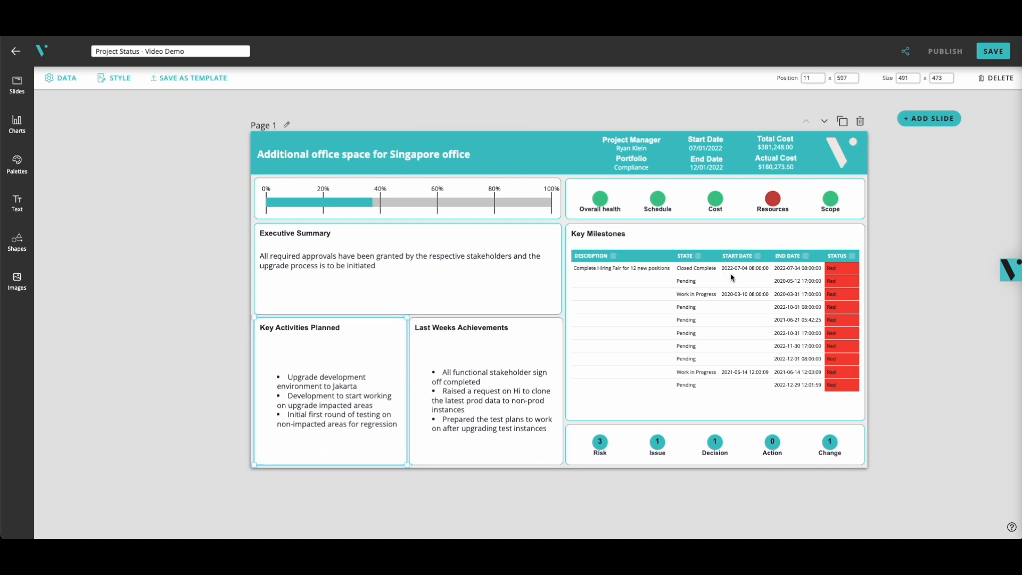
click(642, 329)
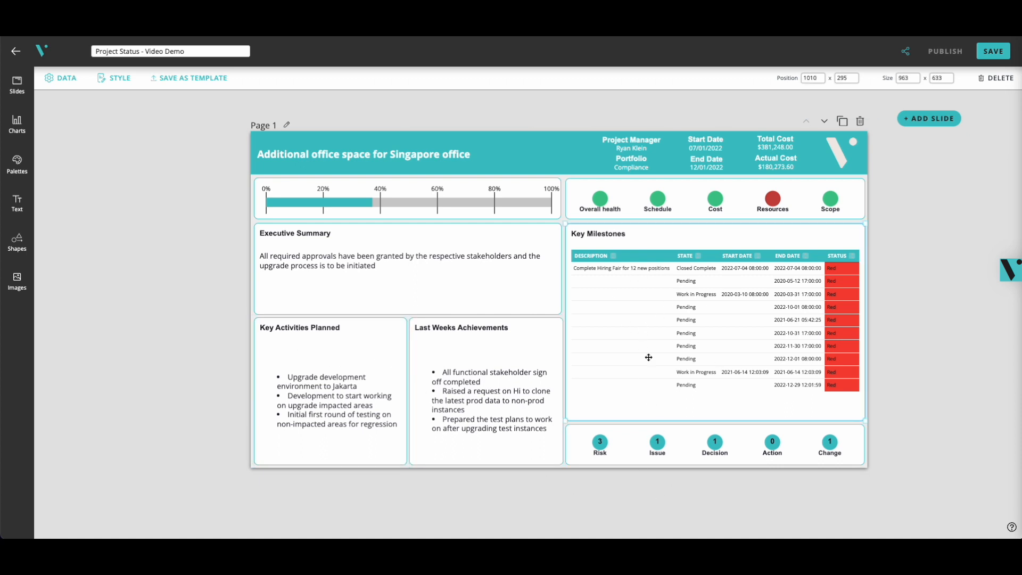
click(629, 452)
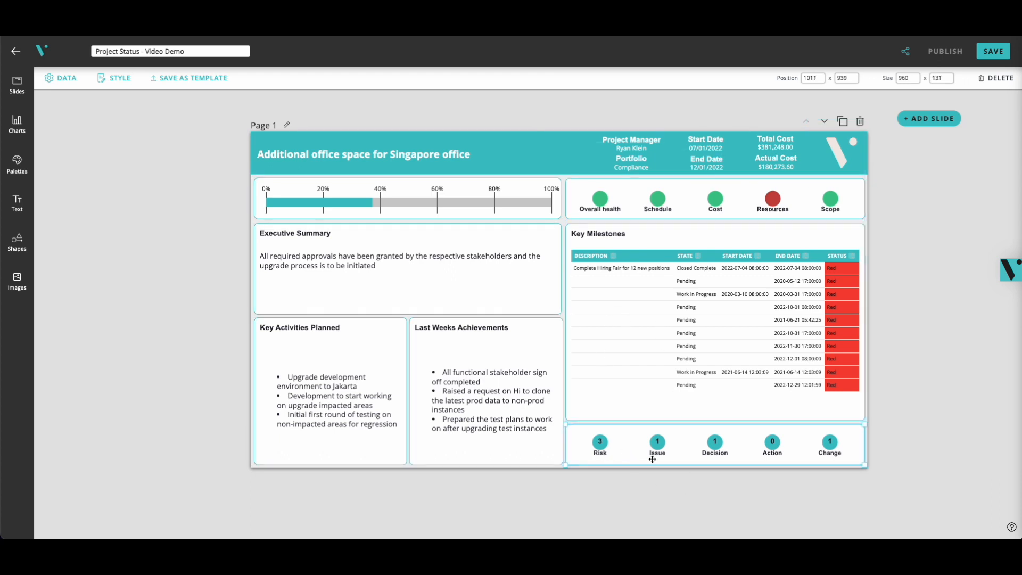